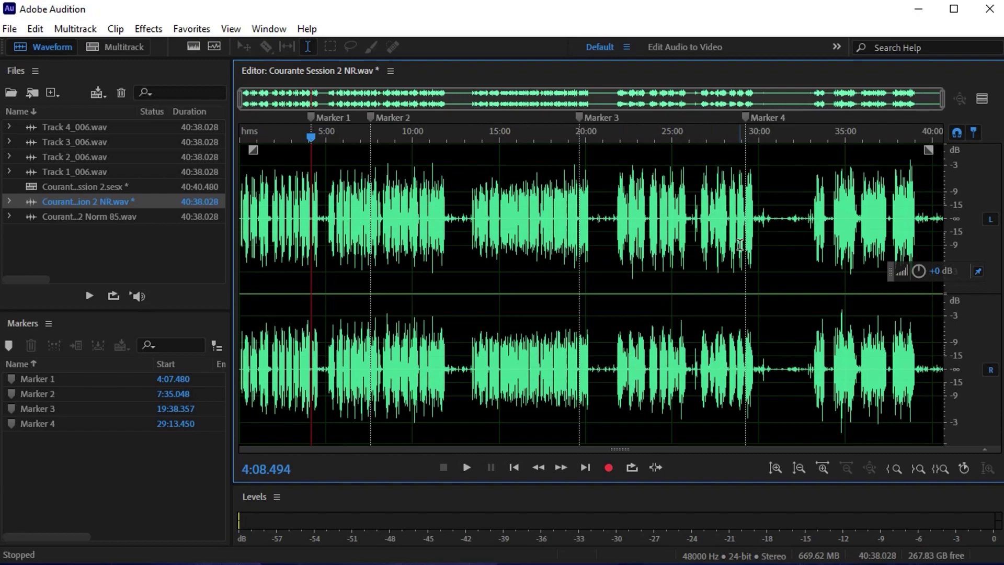
Create a new multitrack session named Courante PATCH in the Courante Recording Session folder
key("ctrl+n")
left_click(636, 241)
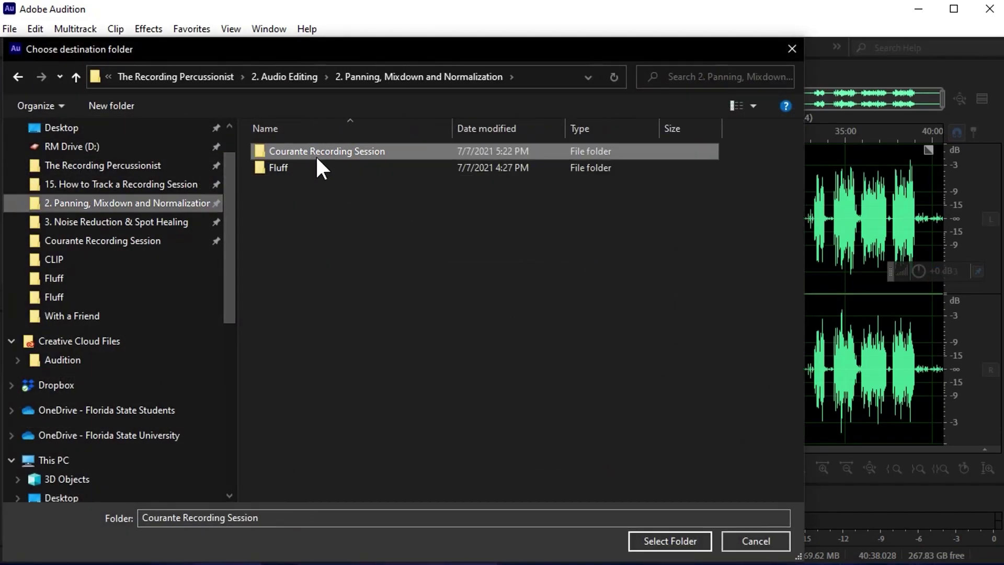
double_click(319, 157)
key("ctrl+shift+n")
key("Return")
left_click(670, 541)
type("Courante M")
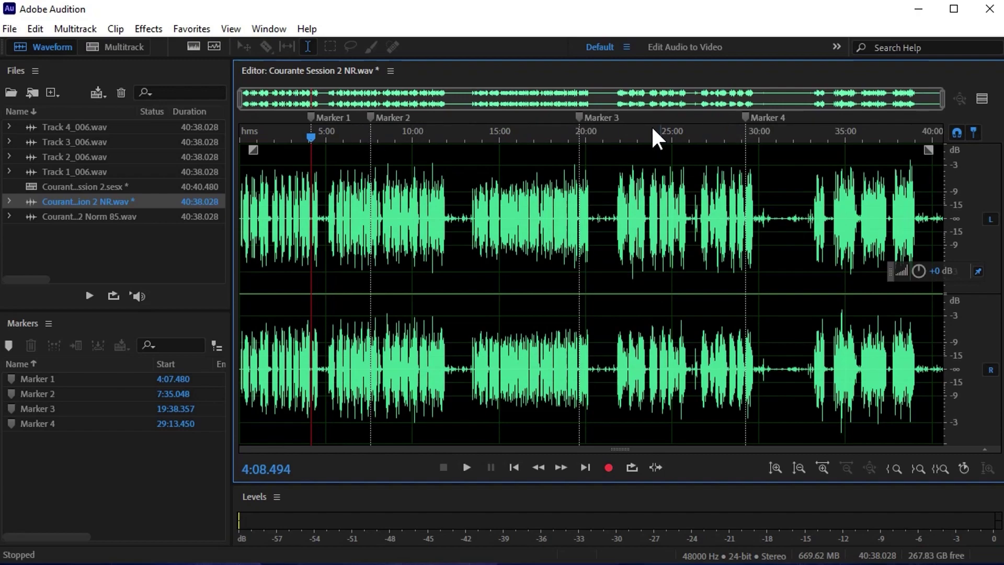
Rename the first two markers as Chunk 1 (4:07) and Chunk 2 (7:35)
left_click(43, 379)
left_click(43, 378)
type("Chuck 1 (4:07")
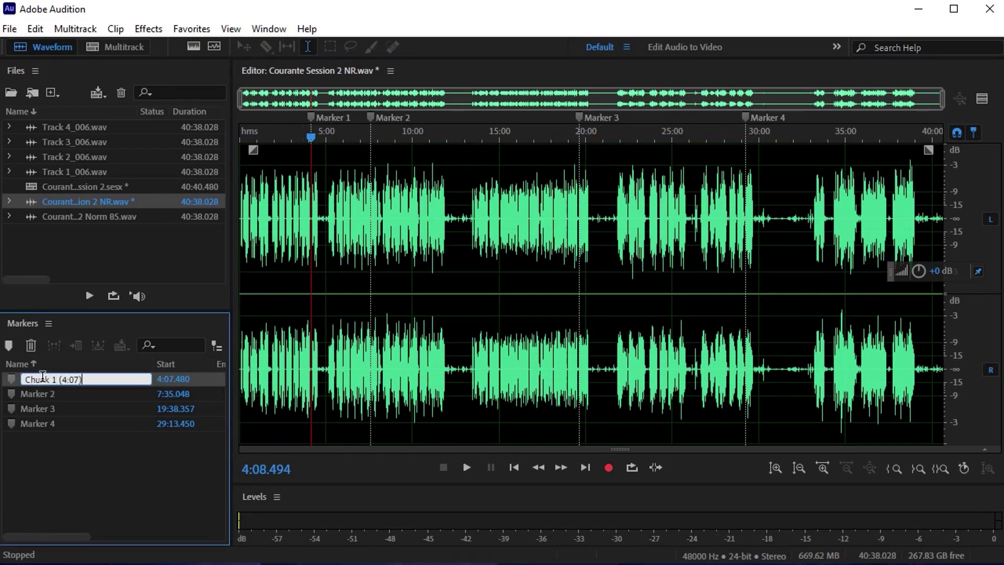
left_click(48, 393)
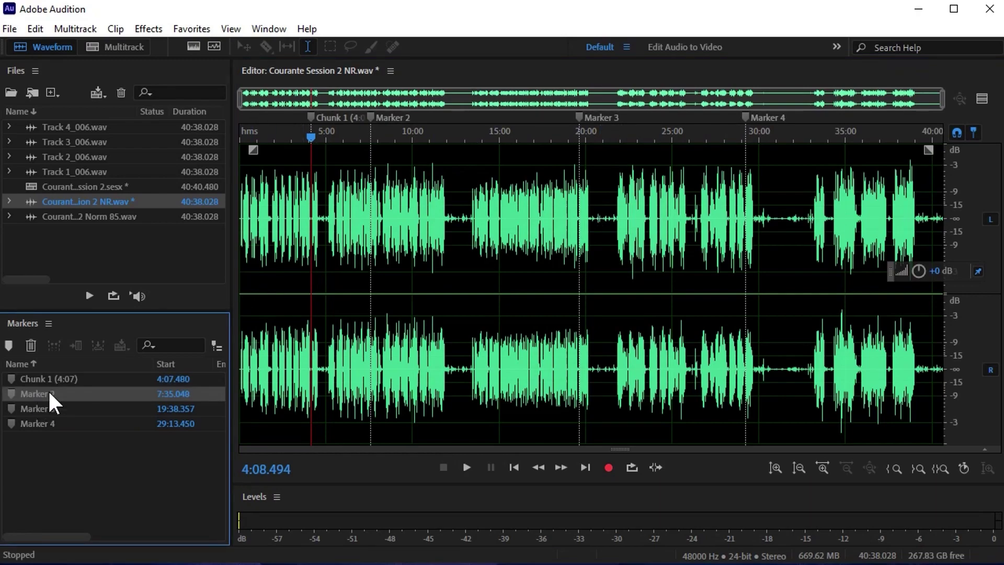
left_click(48, 394)
type("Chunk 2 (7:35")
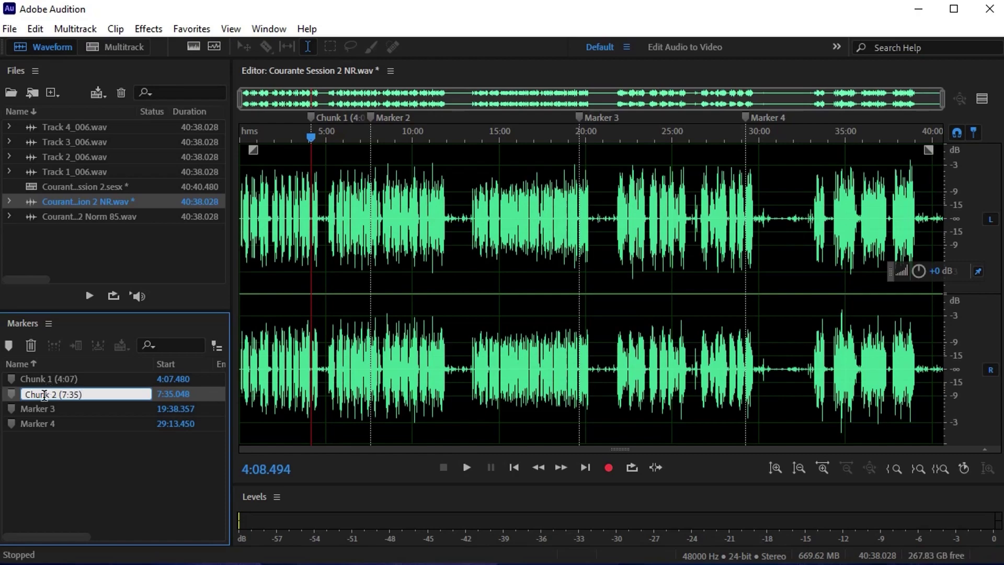
Rename the remaining two markers as Chunk 3 (20:09) and Chunk 4 (29:14)
left_click(48, 408)
left_click(48, 408)
type("Chunk 3 (20:09)")
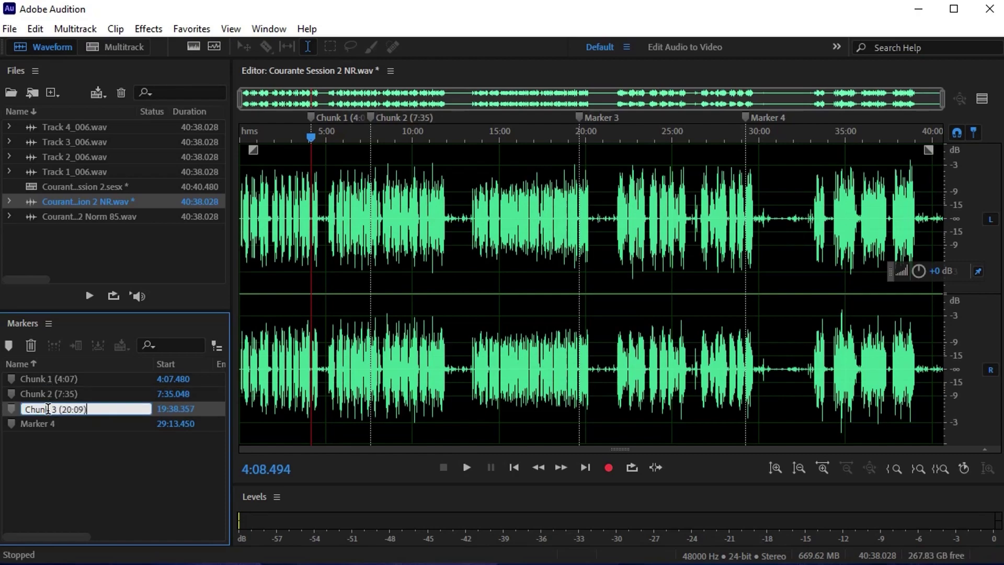
left_click(43, 423)
left_click(43, 423)
type("Chunk 4 (29:14")
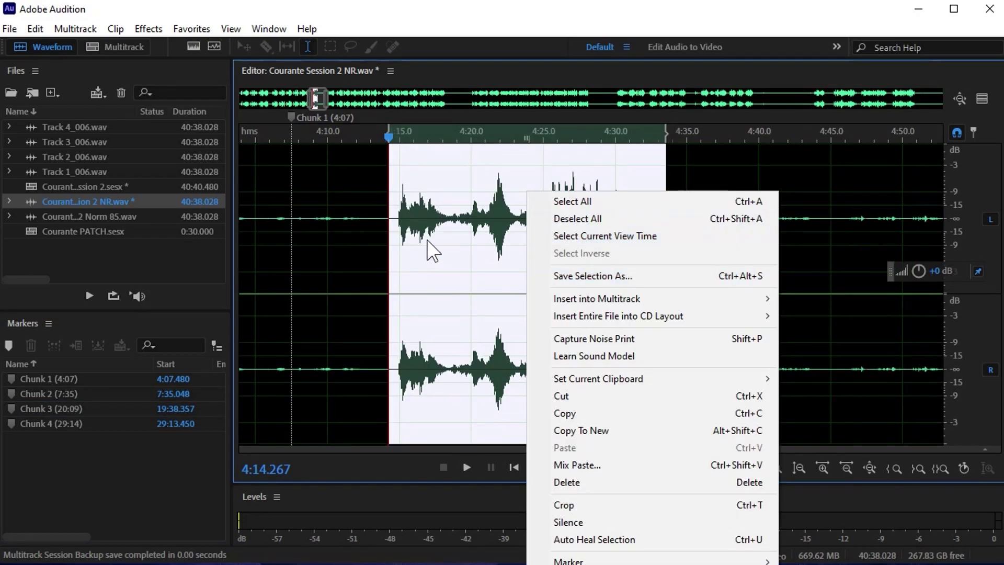
Extend the selection after the Chunk 1 marker back to about 4:12.7, insert it into the Courante PATCH multitrack, and open that session
left_click_drag(392, 217, 363, 207)
right_click(466, 210)
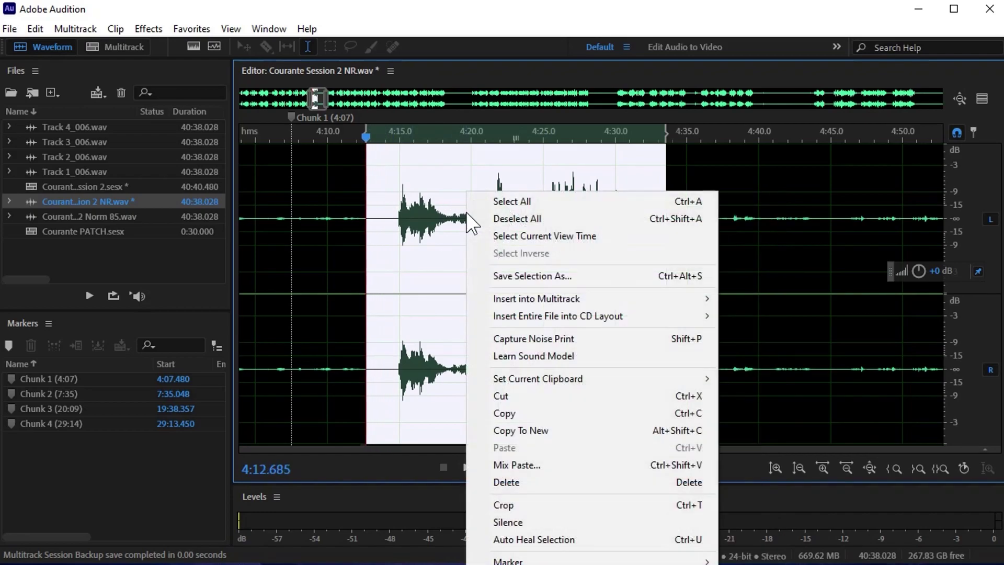
mouse_move(670, 298)
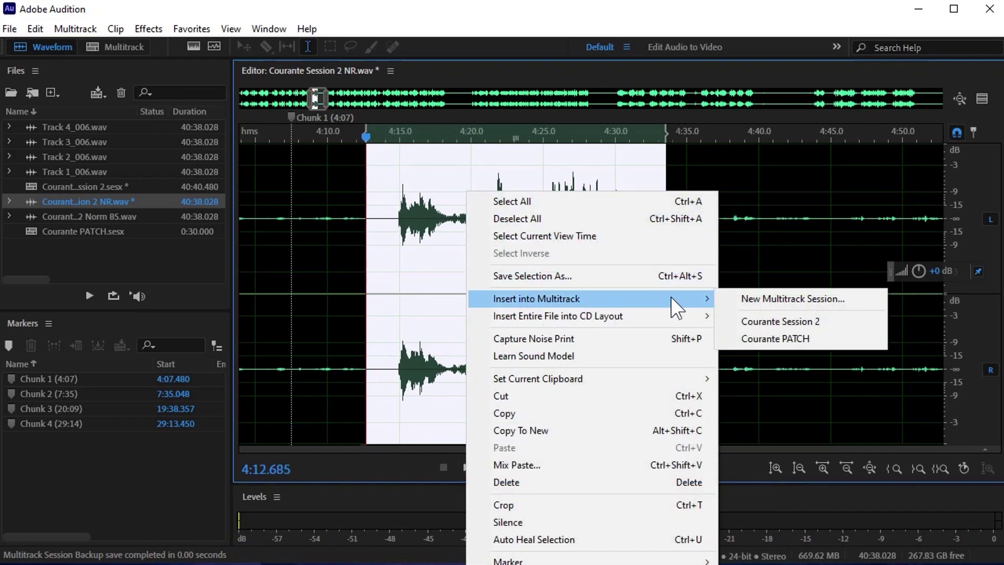
left_click(782, 338)
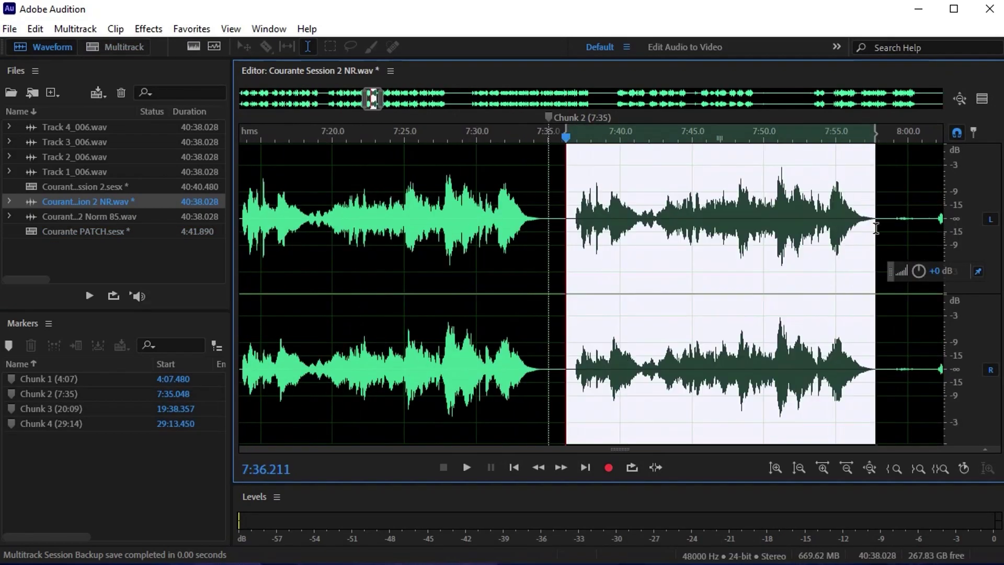
double_click(107, 229)
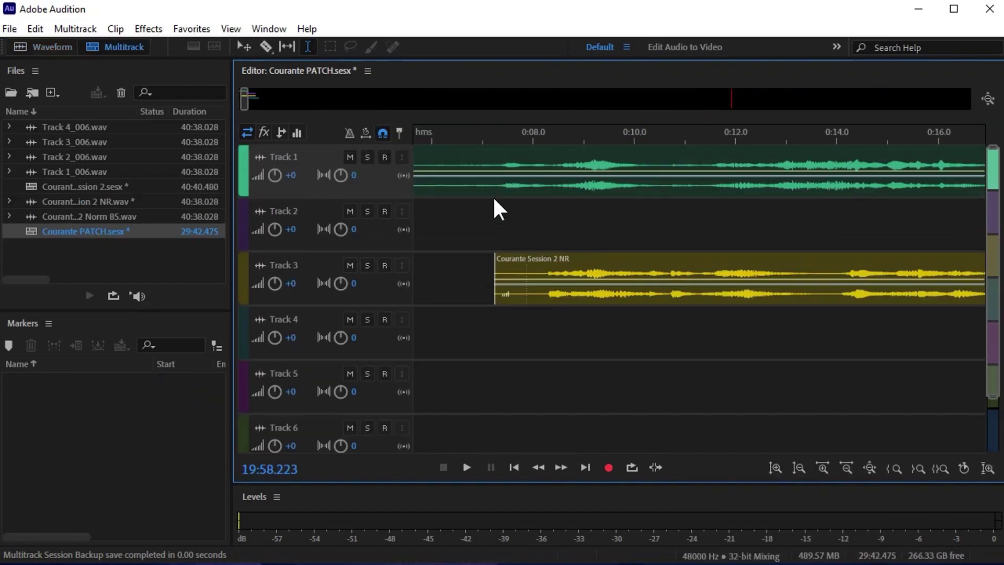
Rename the clips in the Courante PATCH session after their source chunks, such as Chunk1 (4:07), Chunk2 (7:35) and Chunk 3 (20:09)
scroll(494, 197, "up", 2)
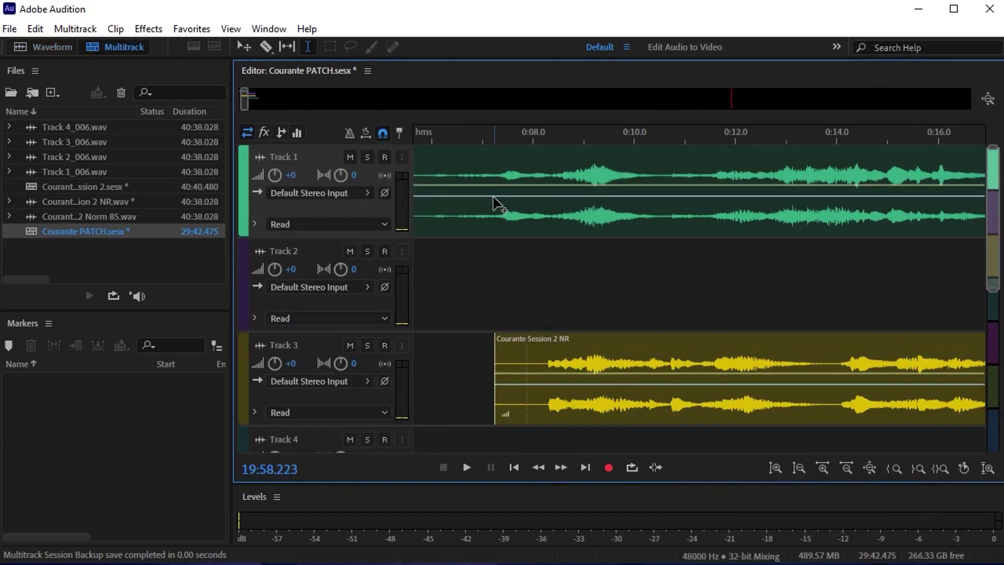
scroll(462, 137, "down", 3)
left_click_drag(442, 130, 640, 148)
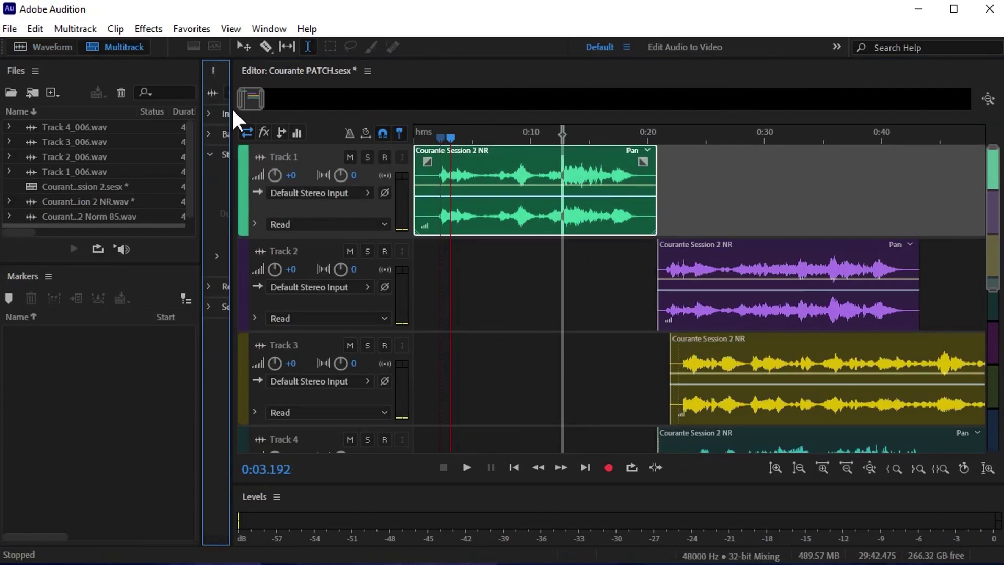
type("Ch")
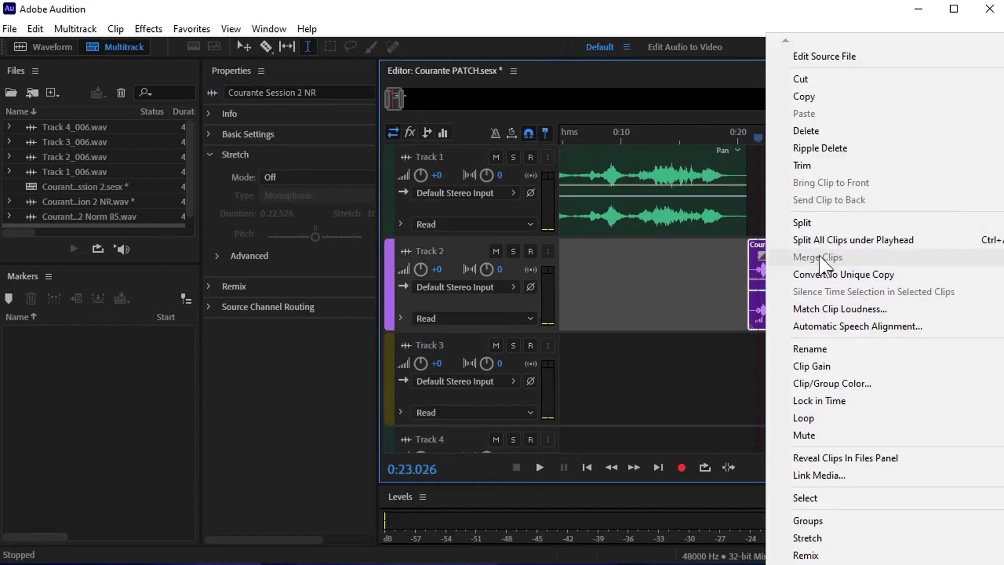
type("Chunk 3 (20:09")
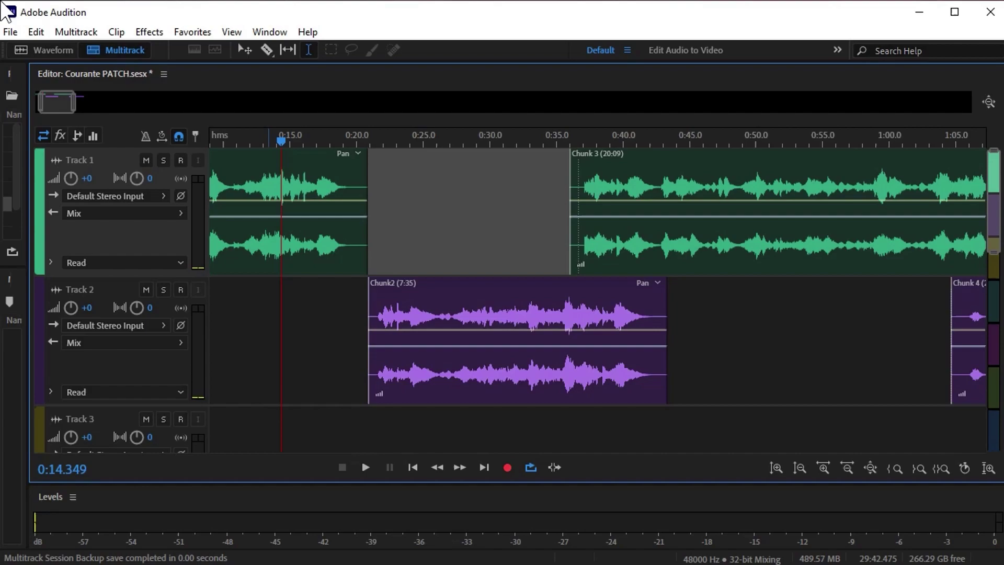
Play the end of the Chunk1 clip from about 0:14.8 and again from about 0:16.0 to locate the splice note
left_click_drag(268, 143, 115, 125)
scroll(429, 137, "up", 5)
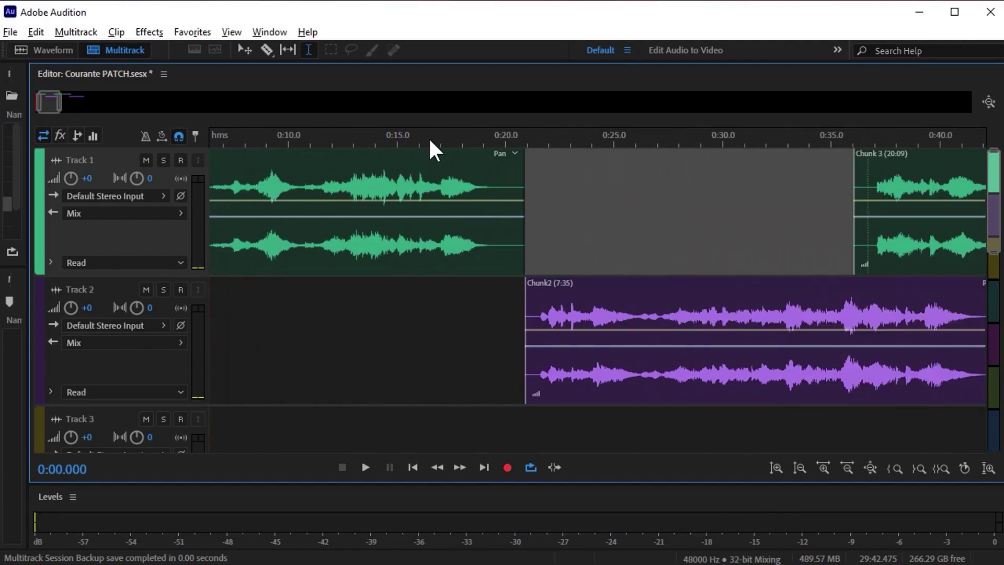
left_click(333, 139)
key("space")
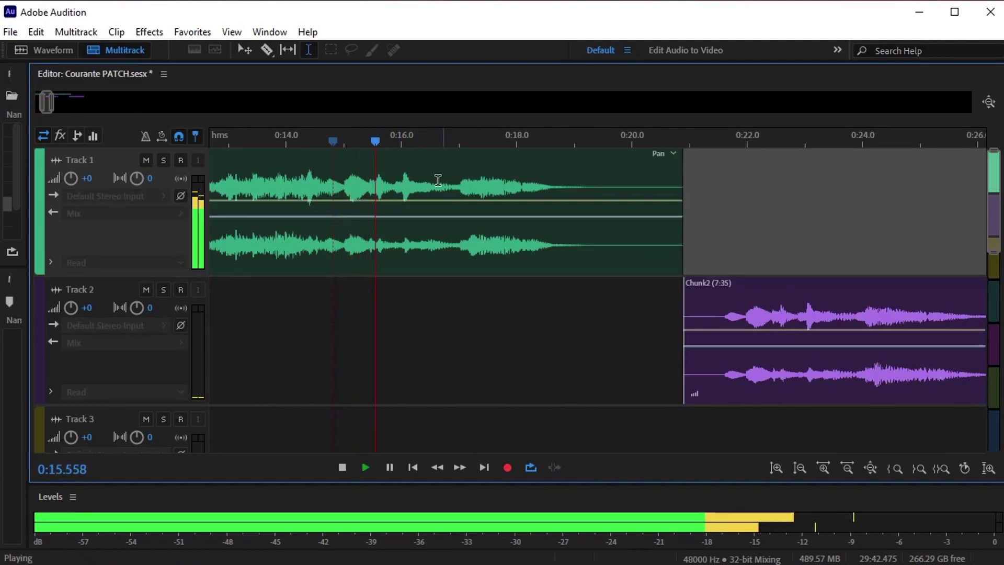
key("space")
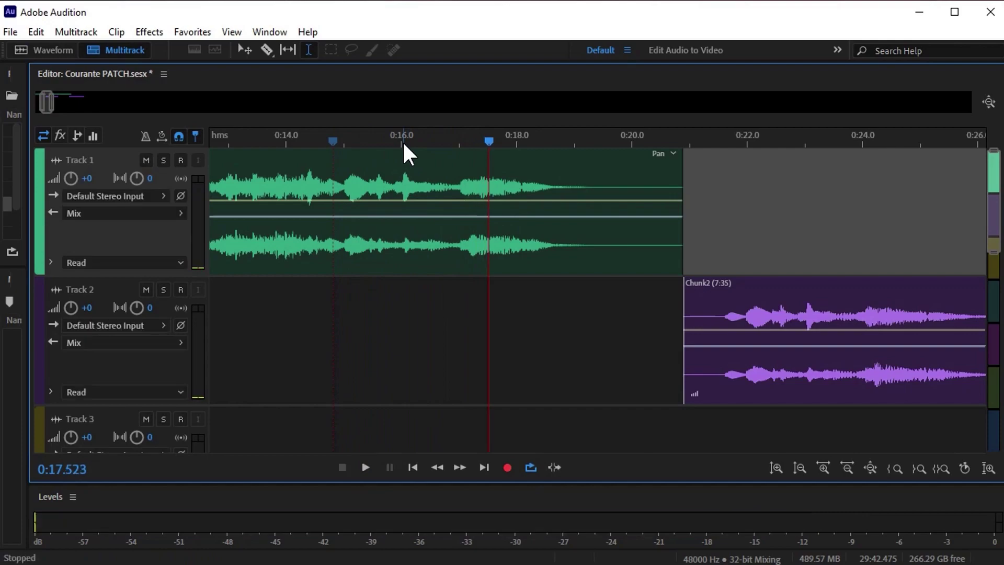
left_click(403, 137)
key("space")
Play the opening of the Chunk2 clip from about 0:21.9 to find the matching note
key("space")
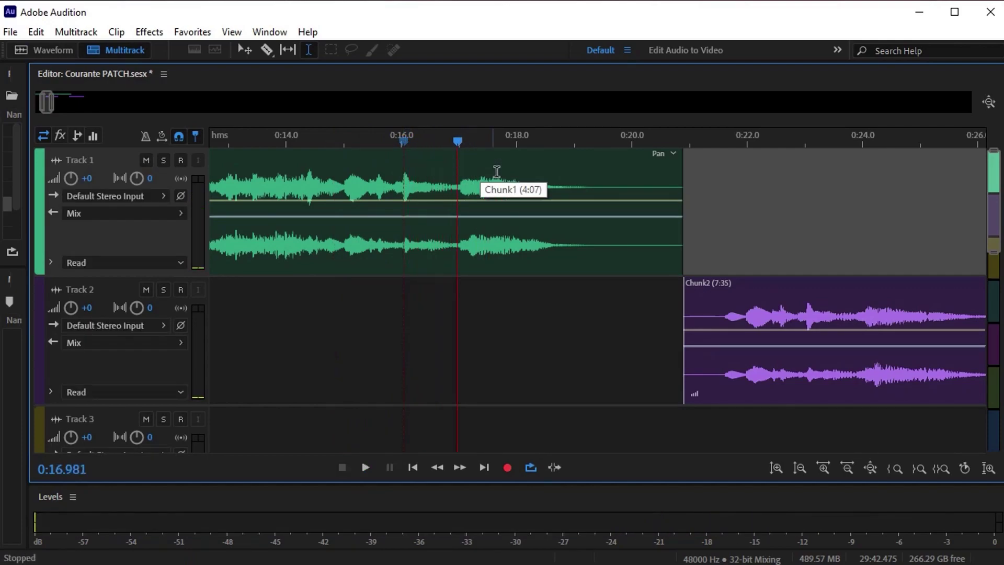
left_click(741, 138)
key("space")
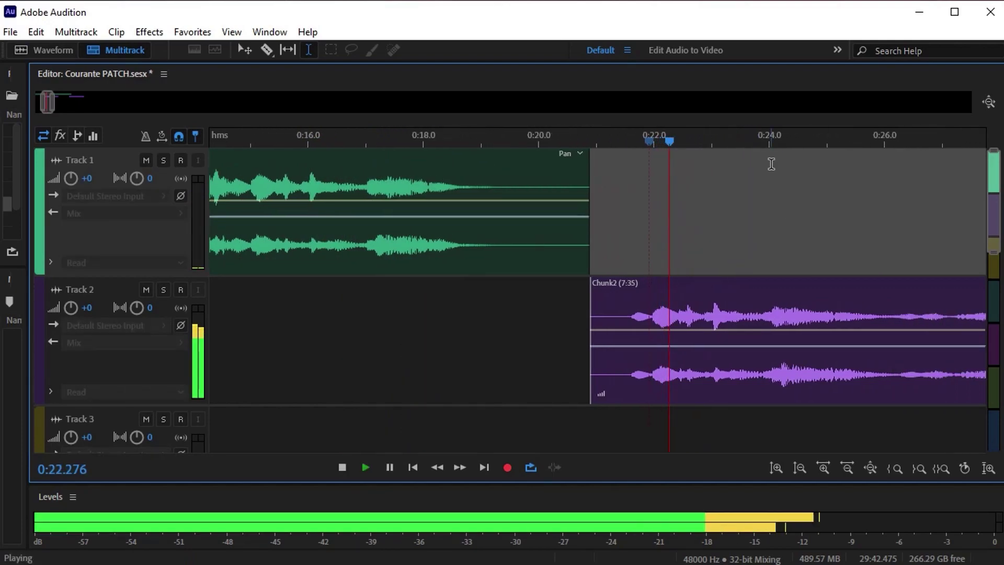
key("space")
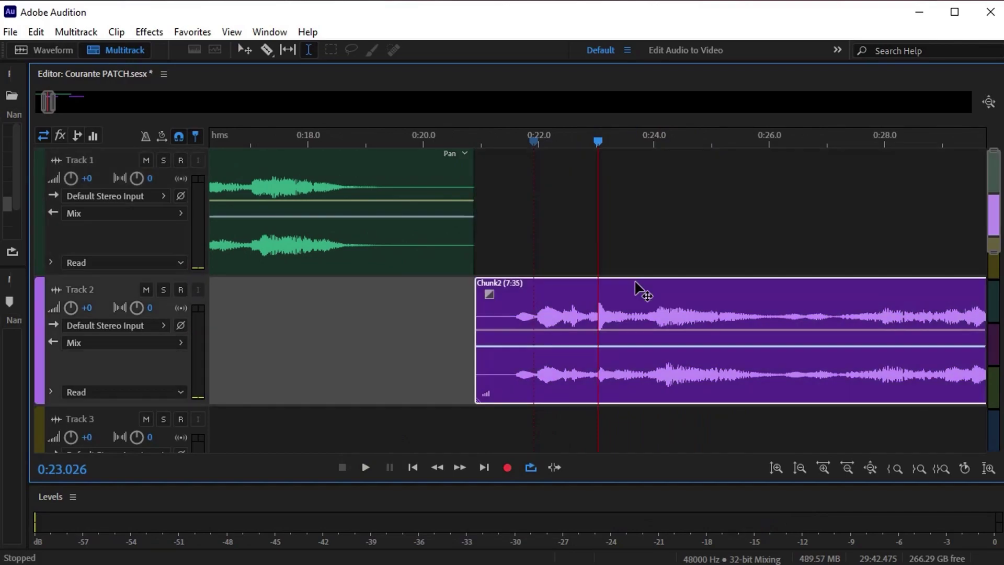
Slide the Chunk2 clip earlier on Track 2 over the end of Chunk1, bringing their matching note attacks together at about 0:16.04
left_click_drag(639, 287, 285, 299)
left_click_drag(241, 135, 545, 150)
left_click(497, 138)
scroll(497, 138, "up", 5)
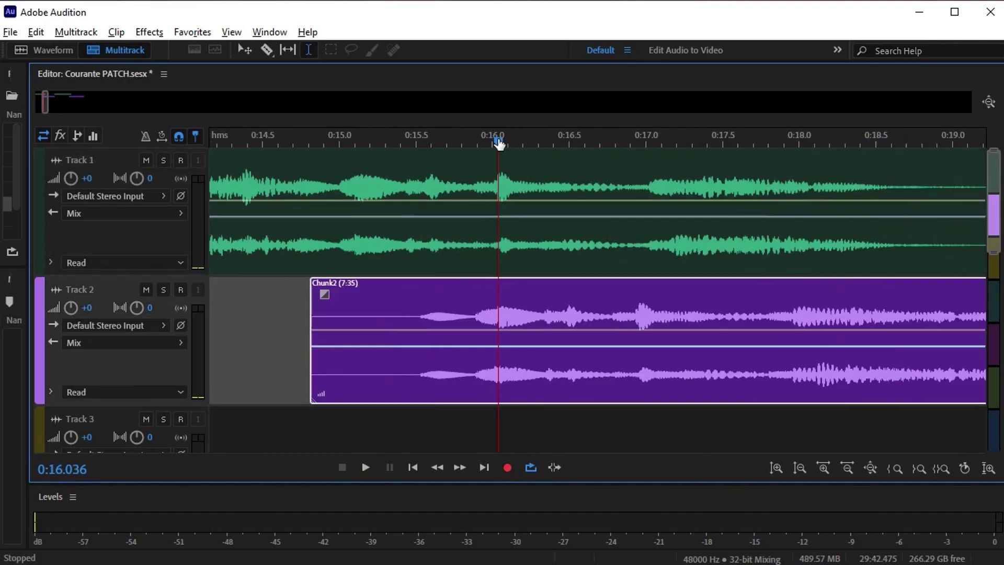
scroll(500, 141, "up", 3)
left_click(500, 139)
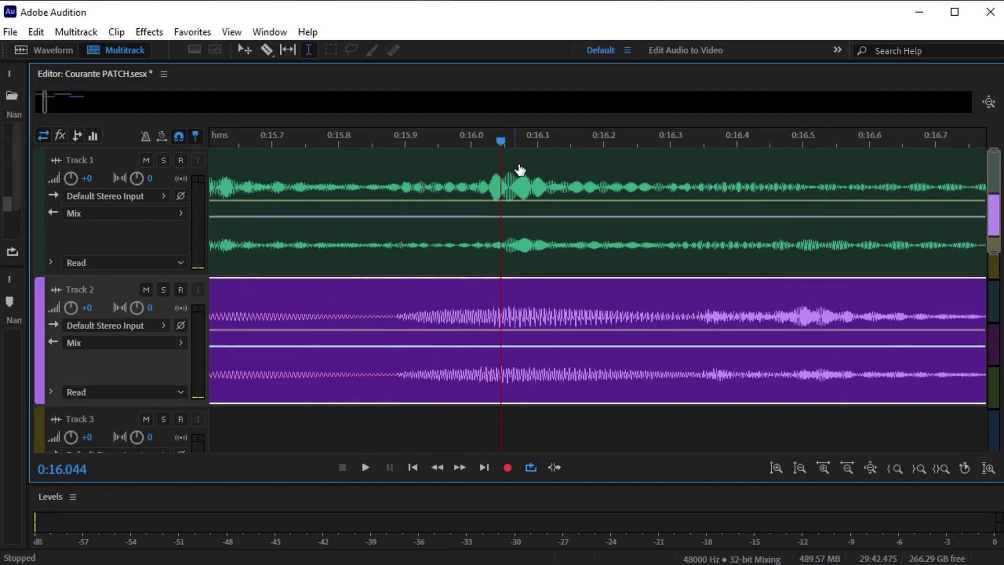
scroll(576, 159, "down", 2)
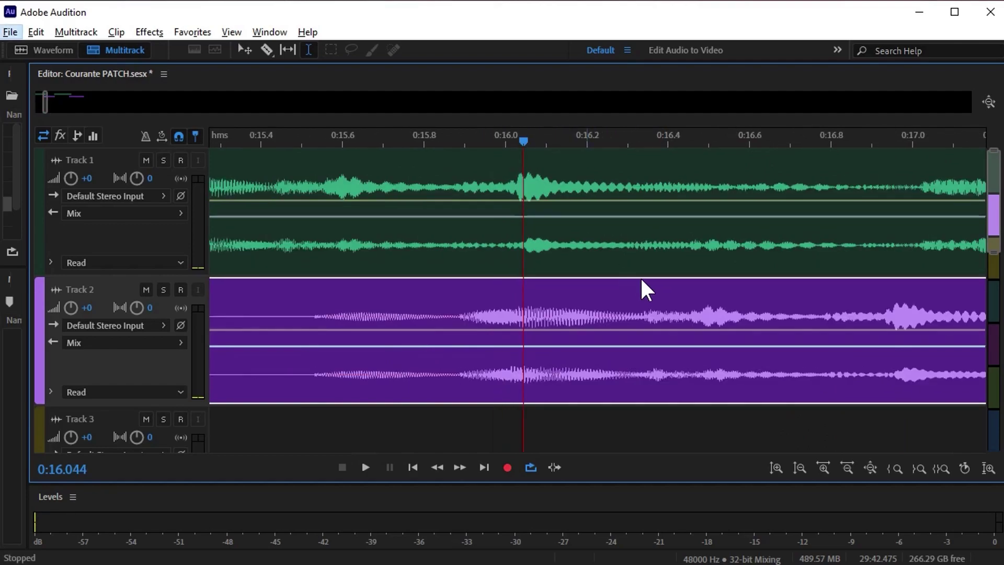
left_click_drag(641, 285, 268, 298)
Set the playhead on Chunk1's note attack at about 0:16.03 and nudge Chunk2 until its waveform peaks align with it
scroll(525, 147, "up", 3)
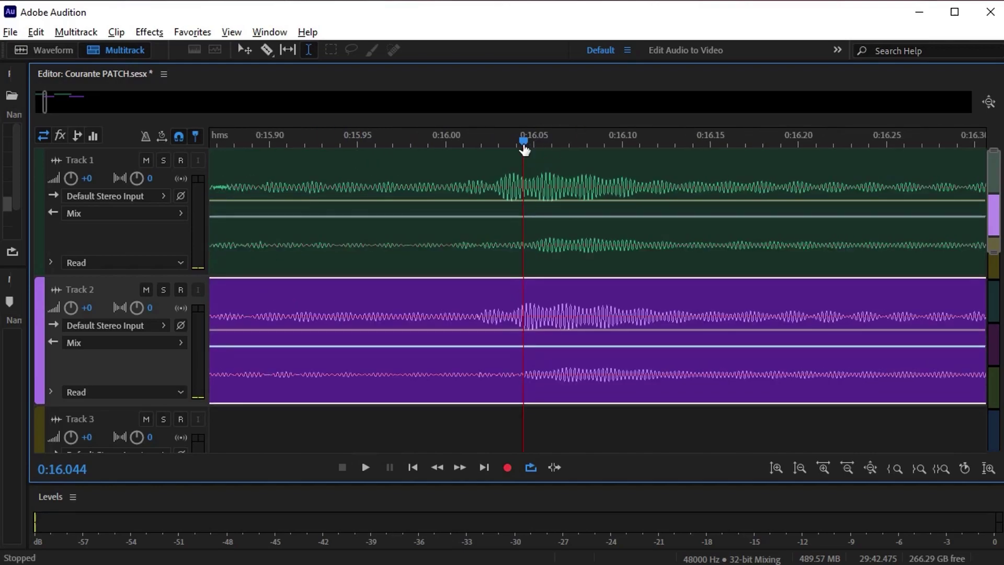
left_click_drag(522, 144, 498, 141)
left_click_drag(570, 293, 549, 287)
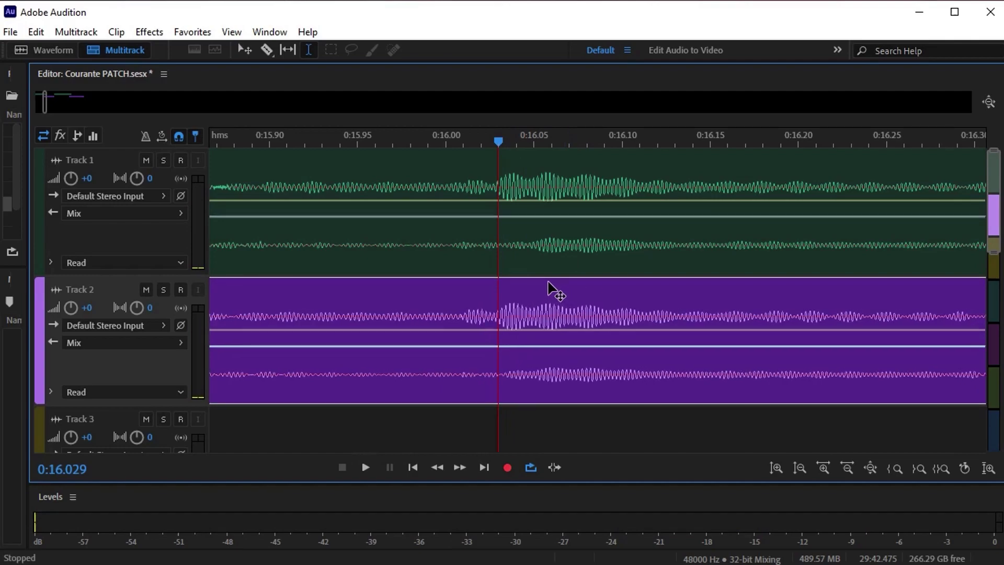
left_click(503, 140)
scroll(503, 140, "up", 4)
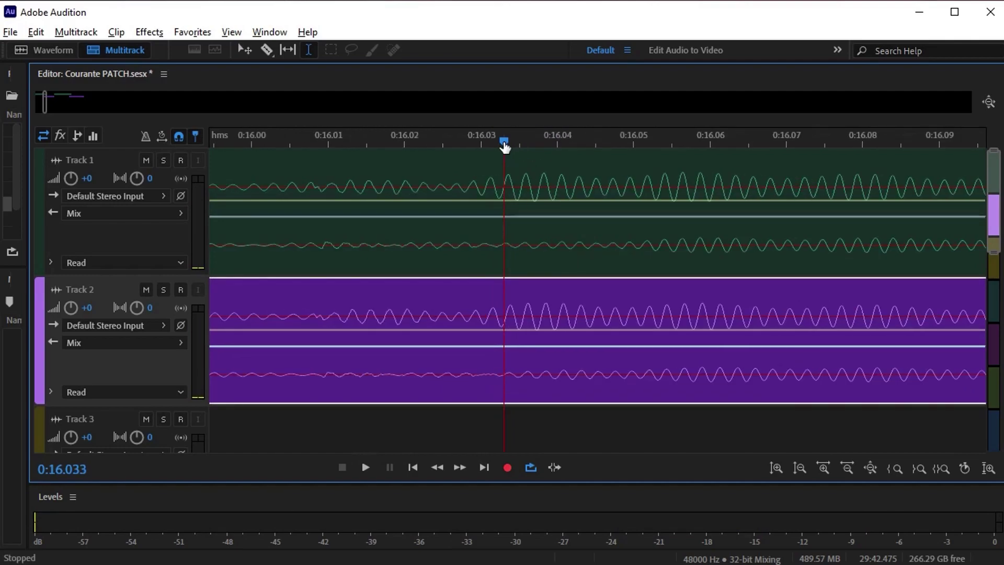
scroll(504, 147, "down", 2)
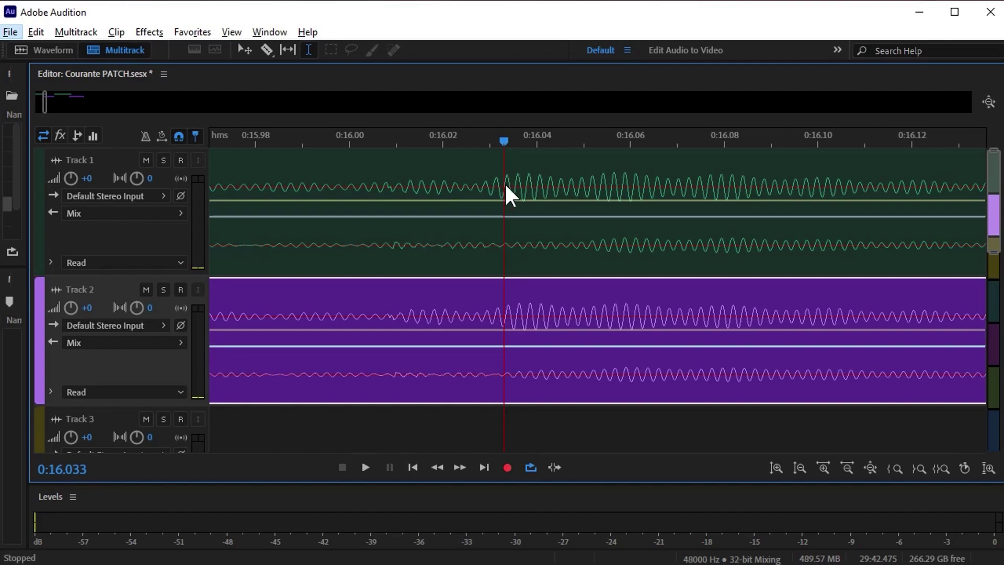
scroll(508, 139, "down", 8)
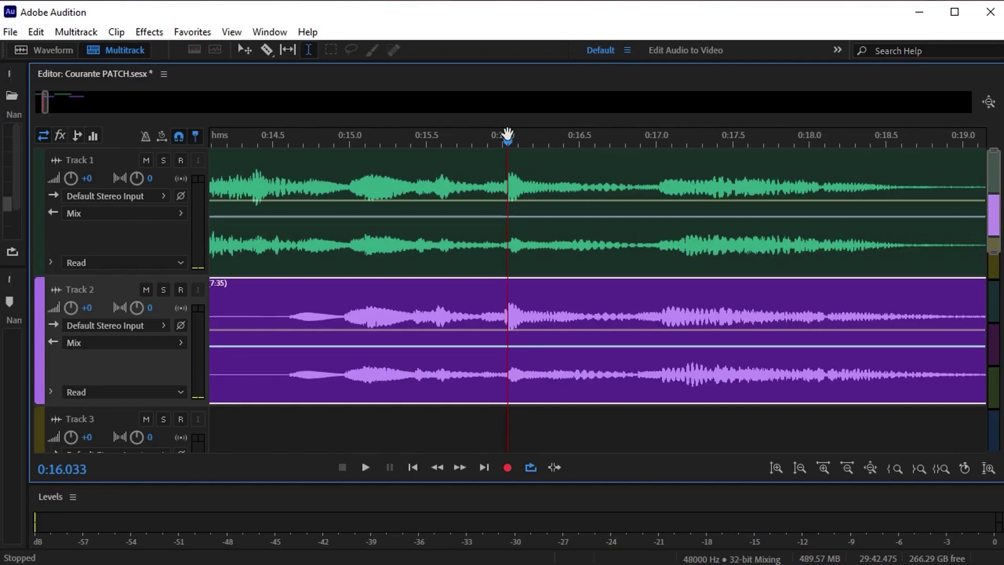
Trim the start of Chunk2 to about 0:15.94 and the end of Chunk1 to about 0:16.12, leaving a short overlap
left_click(307, 306)
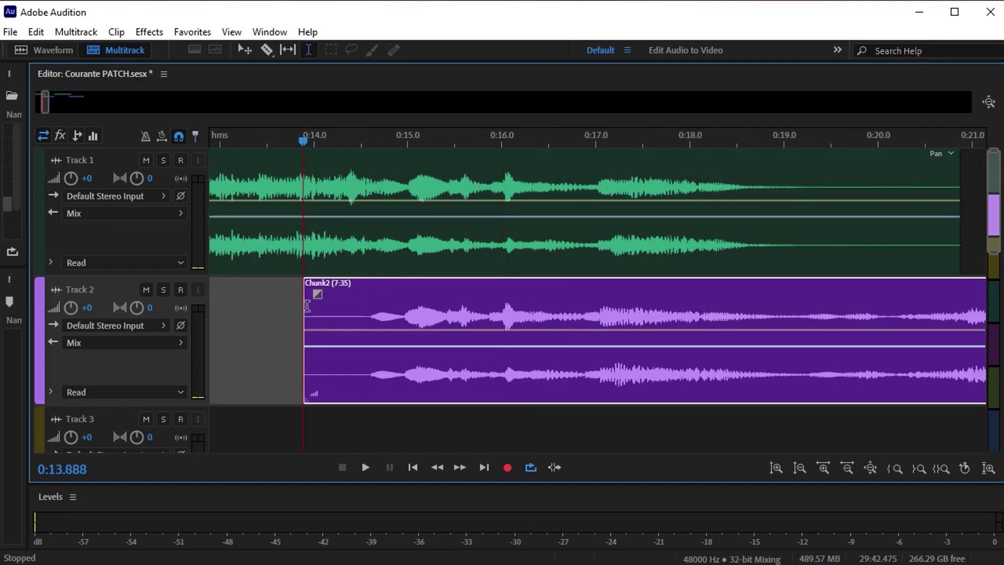
left_click_drag(306, 307, 497, 308)
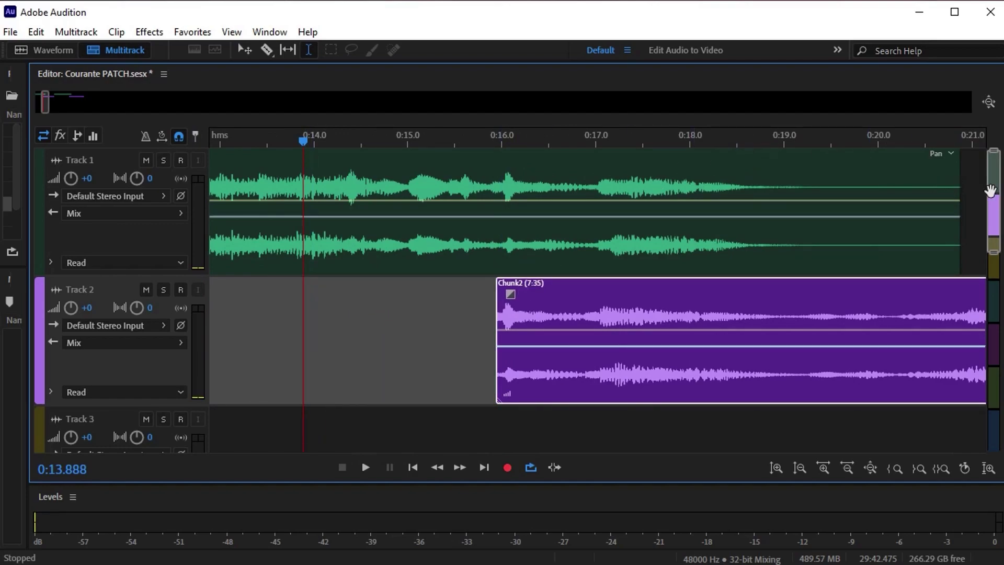
left_click_drag(960, 182, 512, 180)
left_click(521, 141)
scroll(502, 137, "up", 6)
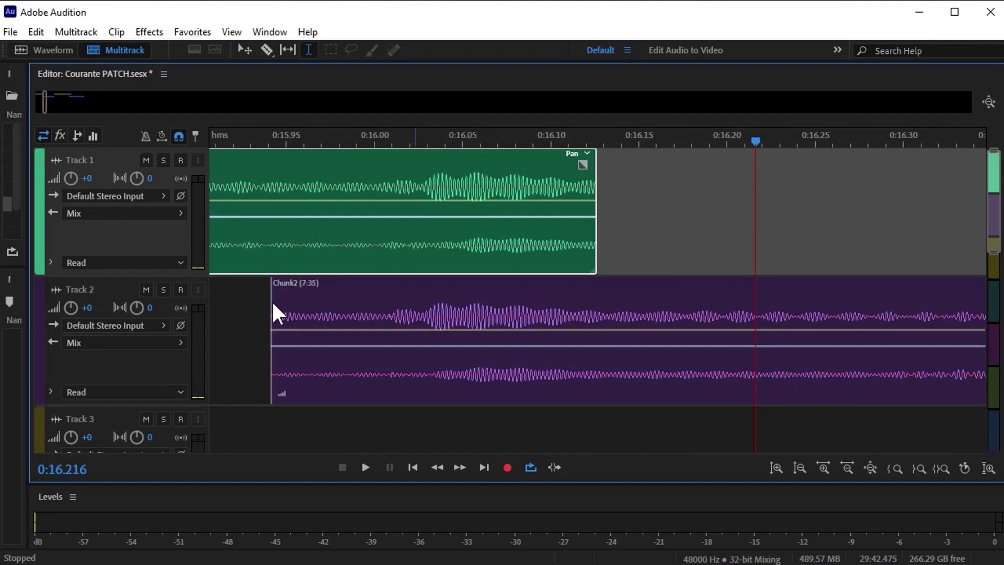
Trim the start of Chunk2 further to about 0:15.98 and move the clip up to Track 1 to crossfade with Chunk1
left_click_drag(271, 300, 338, 300)
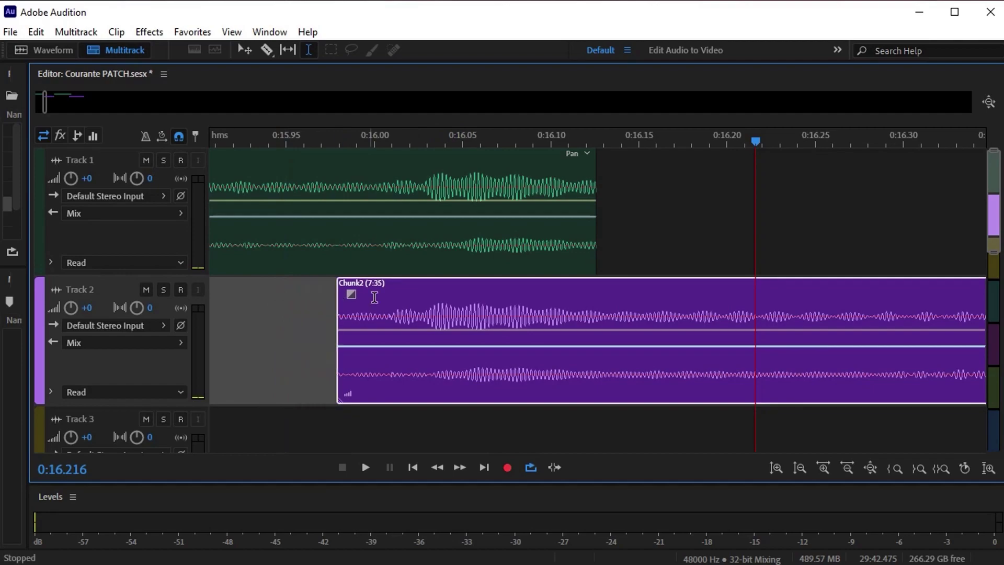
left_click(493, 294)
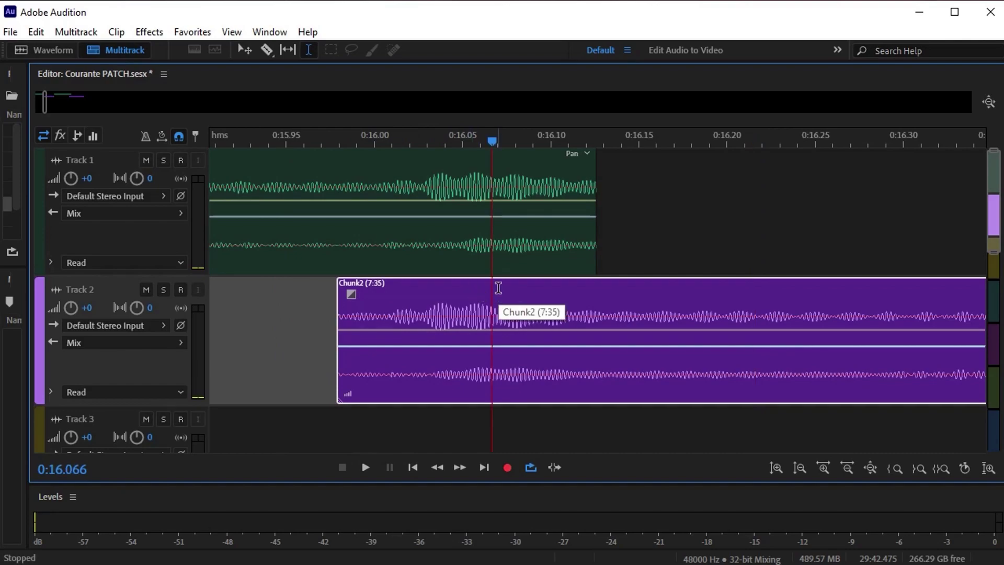
key("alt+Up")
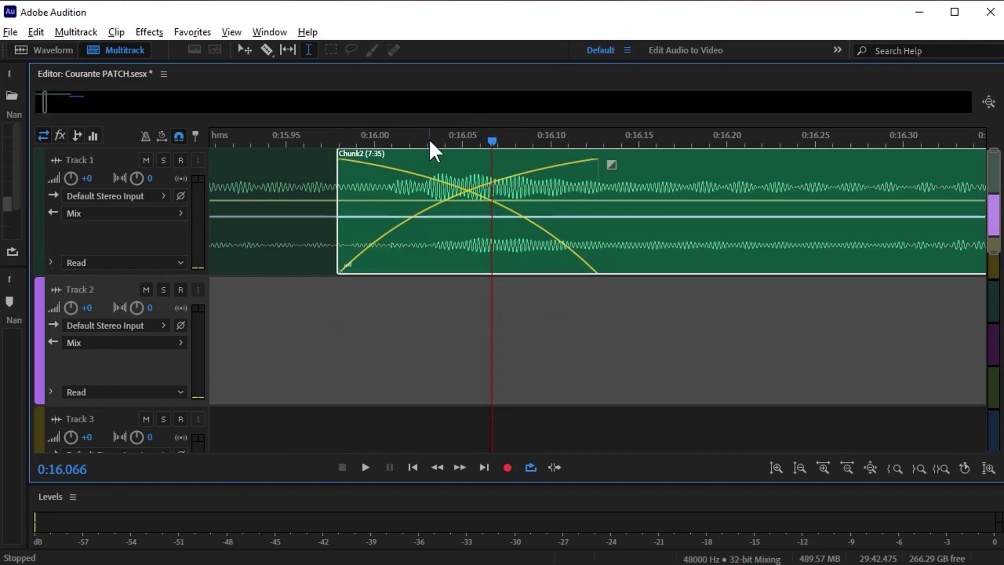
Select the range from about 0:14.69 to 0:17.3 around the Chunk1–Chunk2 crossfade and play it to check the join
left_click(429, 140)
scroll(429, 141, "down", 3)
scroll(429, 141, "down", 3)
left_click(241, 140)
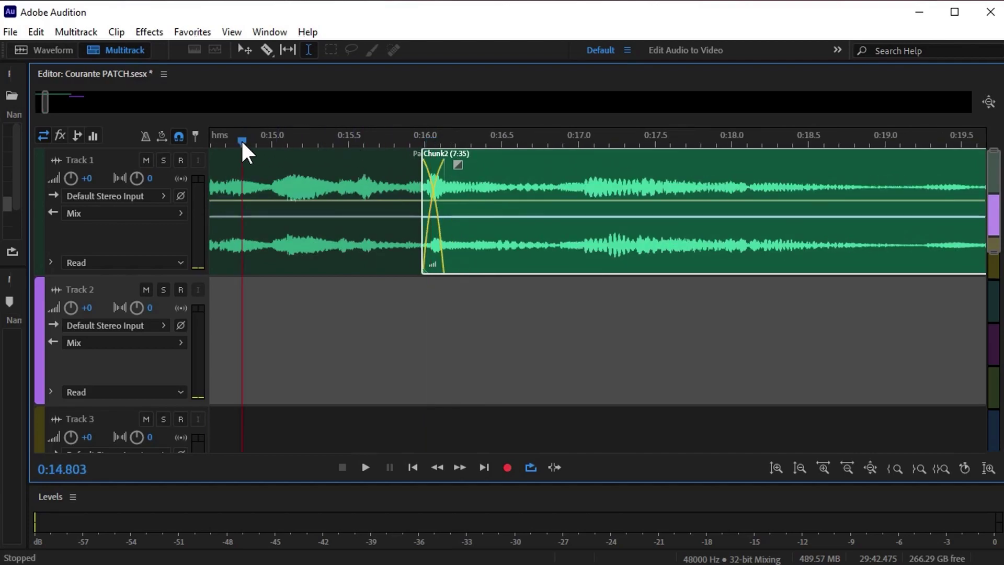
left_click_drag(223, 220, 619, 227)
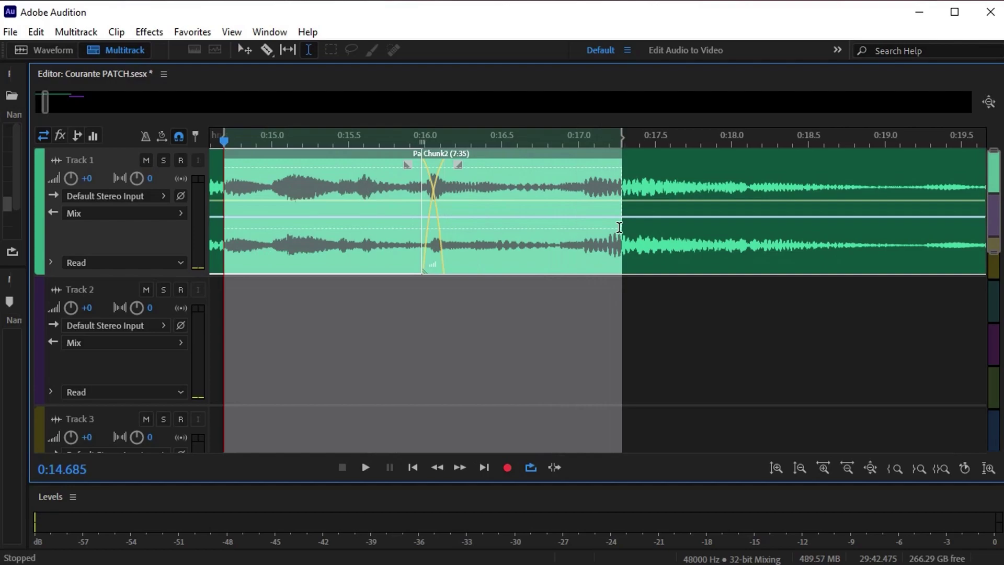
key("space")
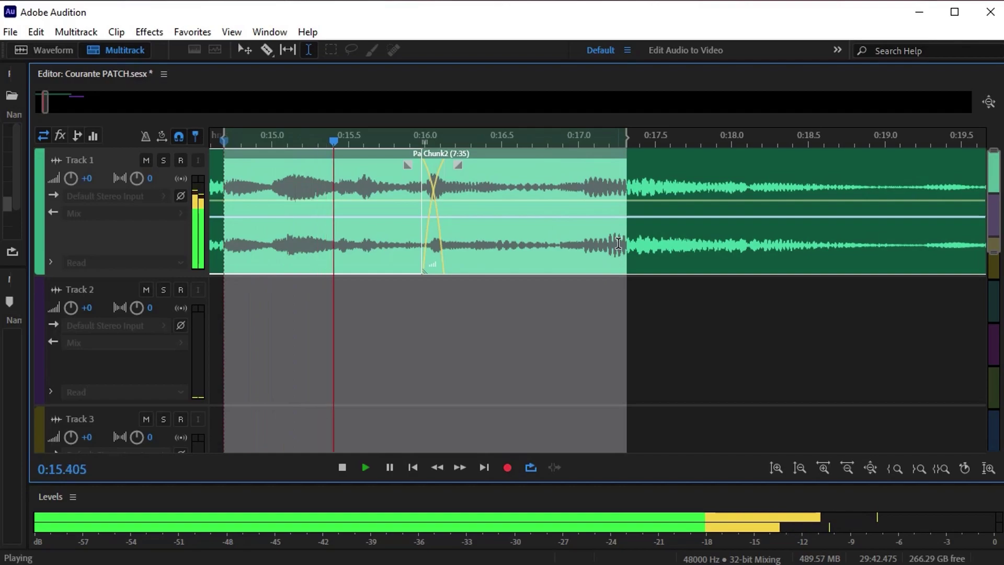
key("space")
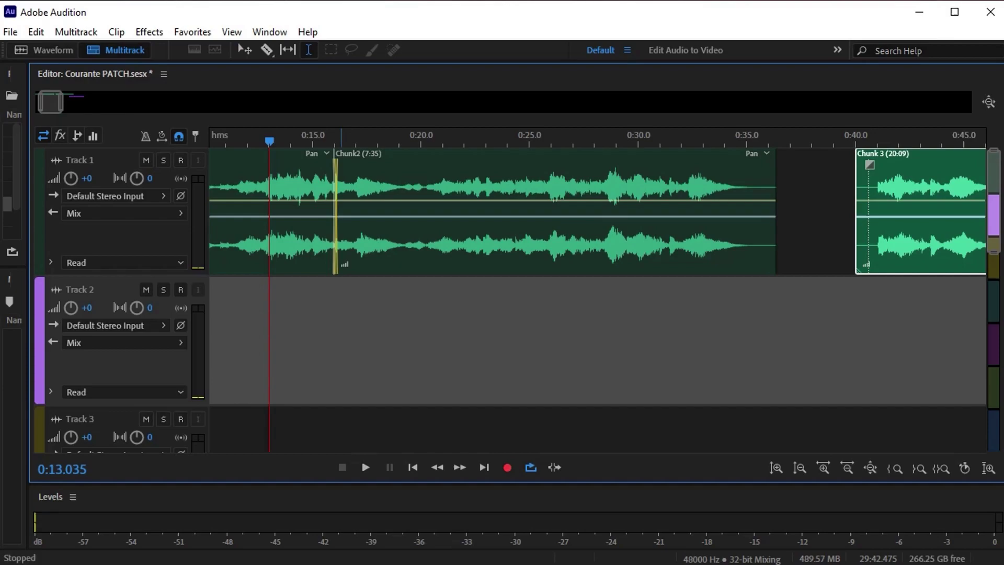
Listen to the end of Chunk2 from about 0:30 and place the playhead on the note attack at about 0:31.45
left_click_drag(342, 142, 642, 140)
key("space")
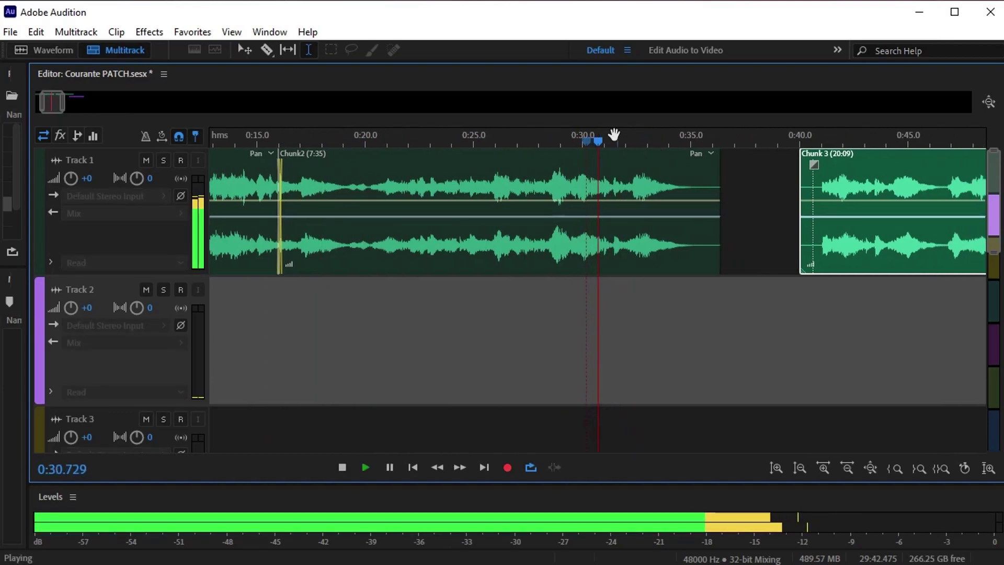
scroll(610, 134, "up", 3)
key("alt+space")
left_click(520, 138)
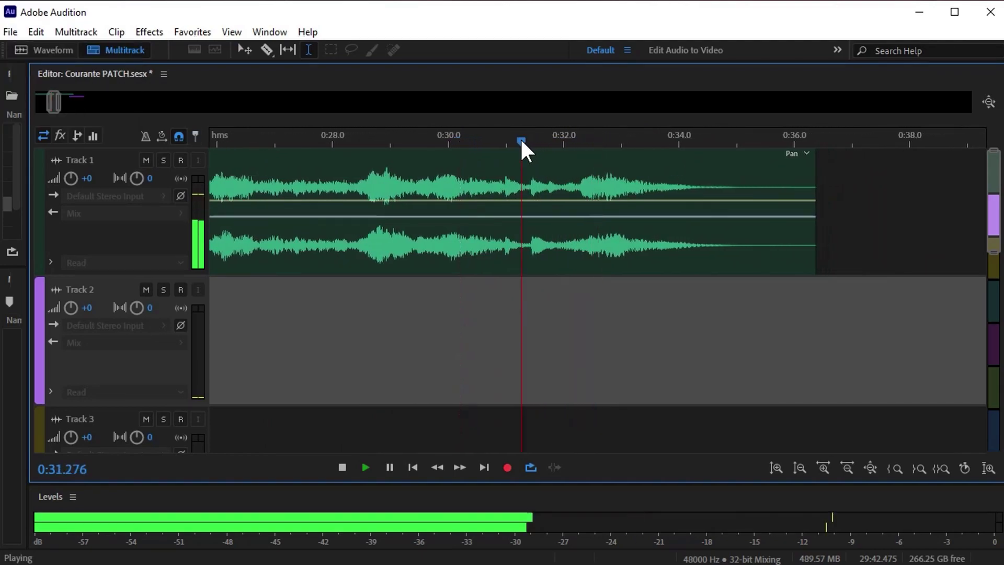
key("space")
left_click(532, 141)
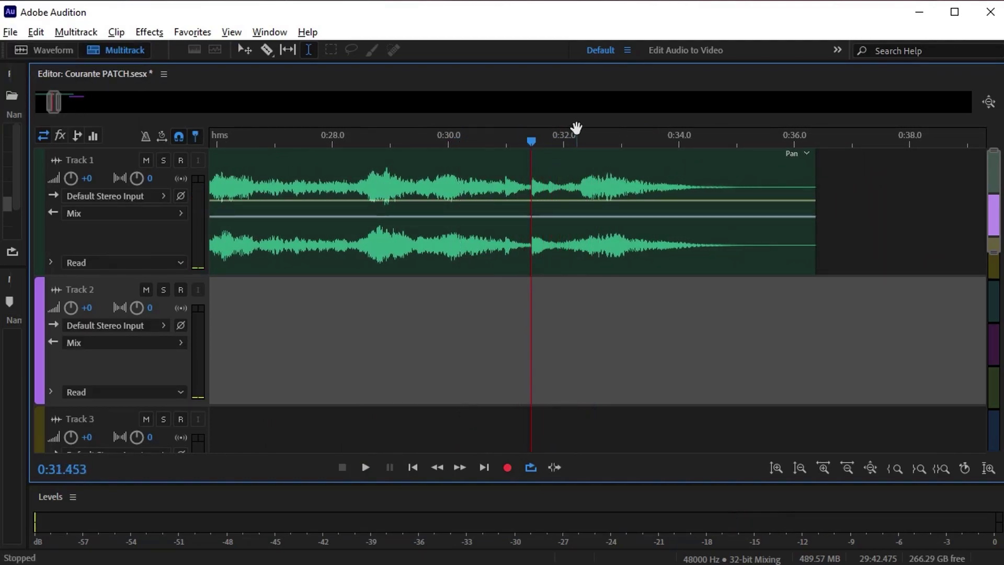
Play the opening of Chunk 3 from about 0:43.2 to find the note that matches the end of Chunk2
scroll(578, 130, "down", 2)
scroll(721, 157, "up", 3)
left_click(795, 140)
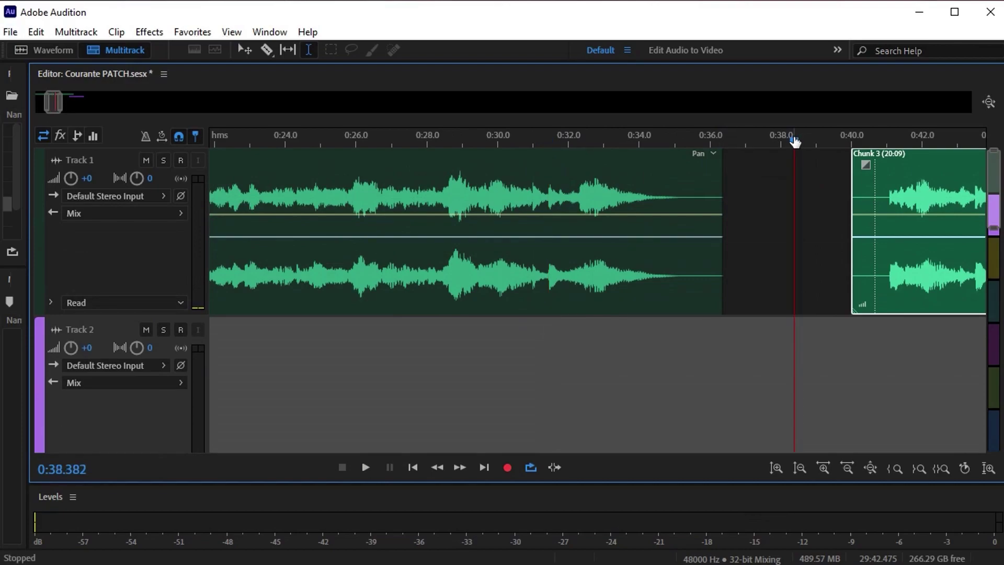
left_click_drag(804, 133, 614, 122)
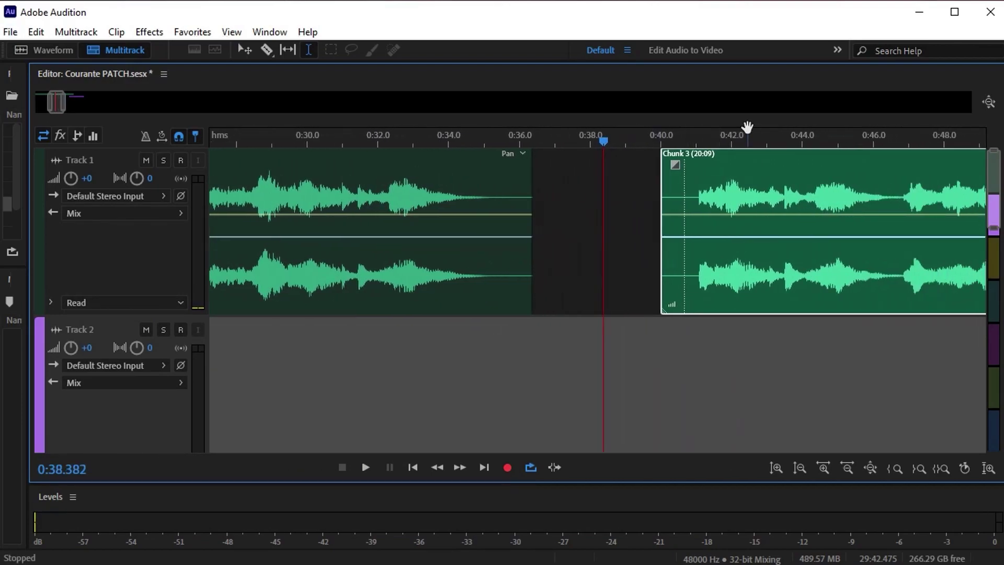
left_click(776, 138)
key("space")
scroll(742, 141, "right", 5)
key("space")
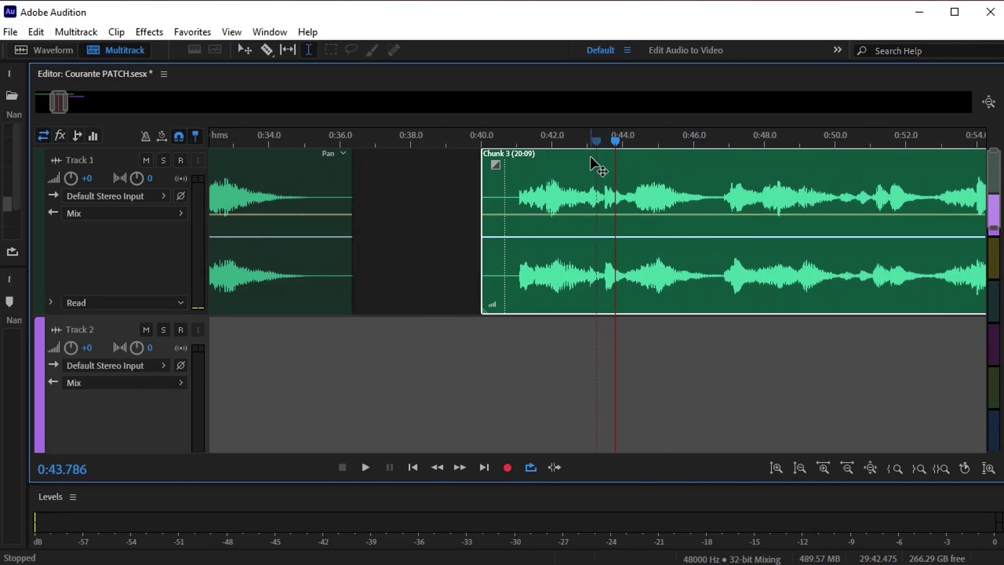
Move Chunk 3 down to Track 2 and slide it earlier to start at about 0:28.0, under the matching notes of Chunk2
left_click_drag(597, 167, 335, 335)
left_click_drag(268, 130, 574, 141)
left_click_drag(662, 335, 497, 329)
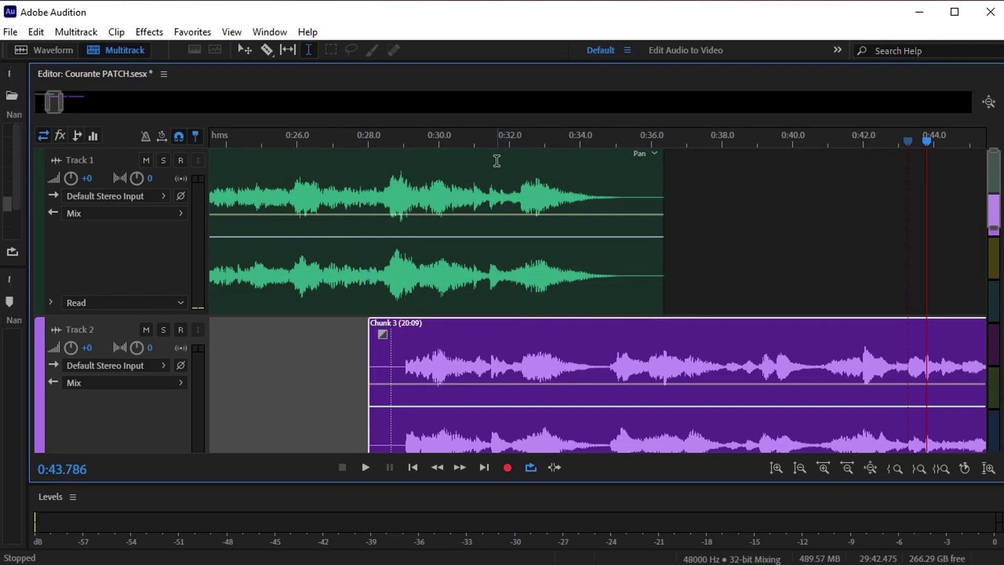
Set the playhead on Chunk2's note attack at about 0:31.43 and nudge Chunk 3 earlier until its attack aligns with it
left_click(489, 136)
scroll(490, 137, "up", 3)
scroll(490, 140, "up", 5)
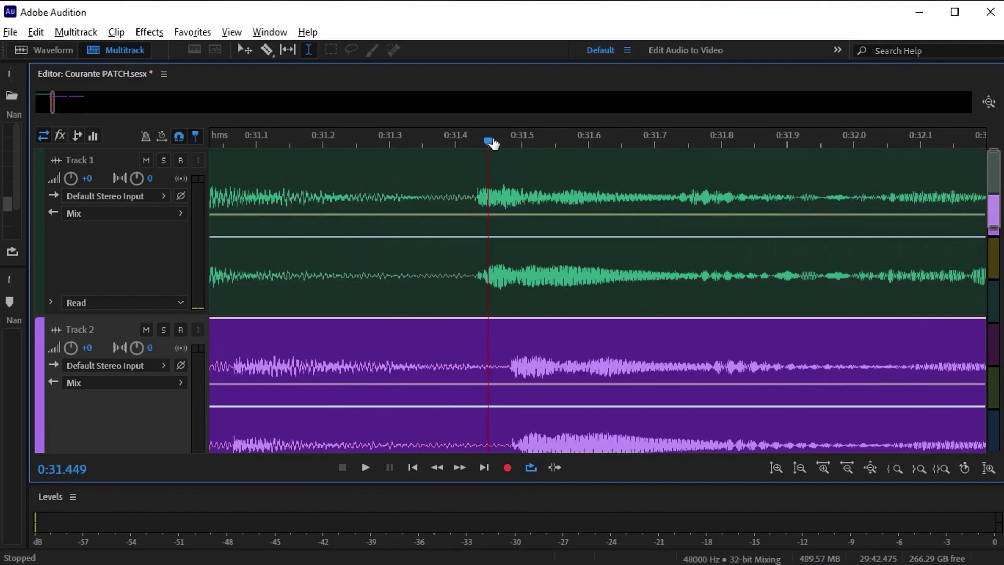
left_click_drag(487, 141, 469, 143)
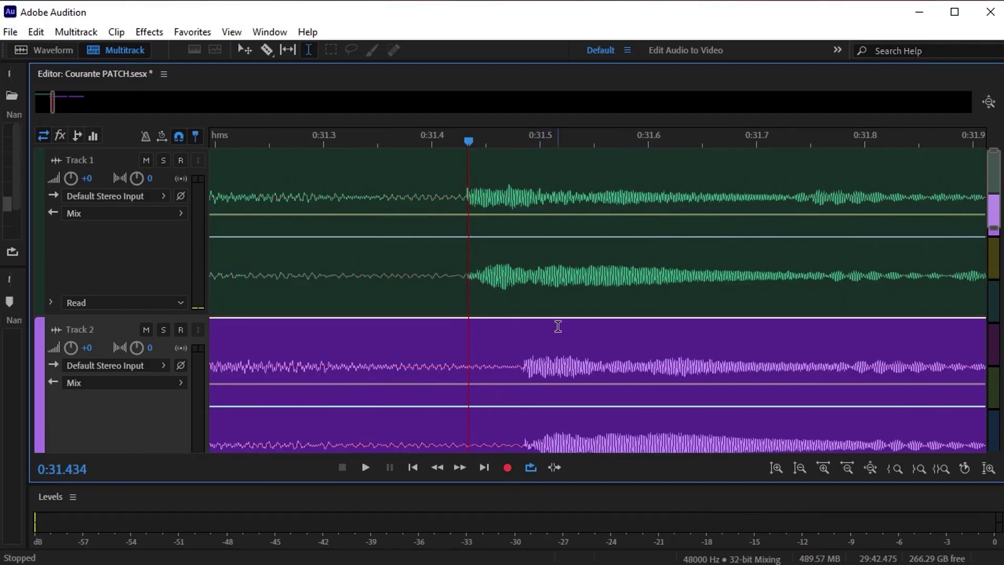
left_click_drag(558, 326, 497, 333)
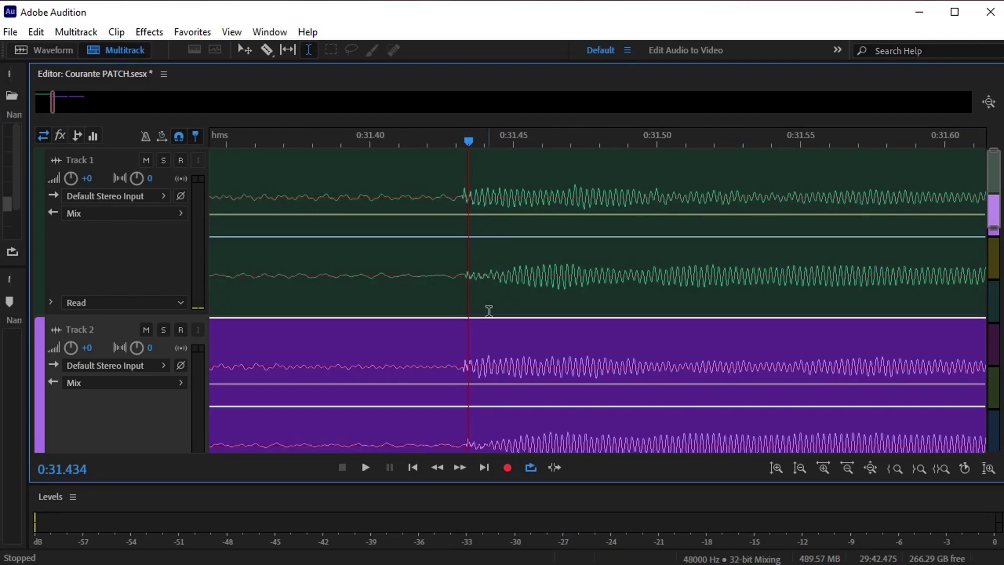
Trim the start of Chunk 3 to about 0:31.2 and the end of Chunk2 to about 0:31.57, leaving a short overlap
scroll(499, 139, "down", 8)
left_click_drag(299, 349, 482, 349)
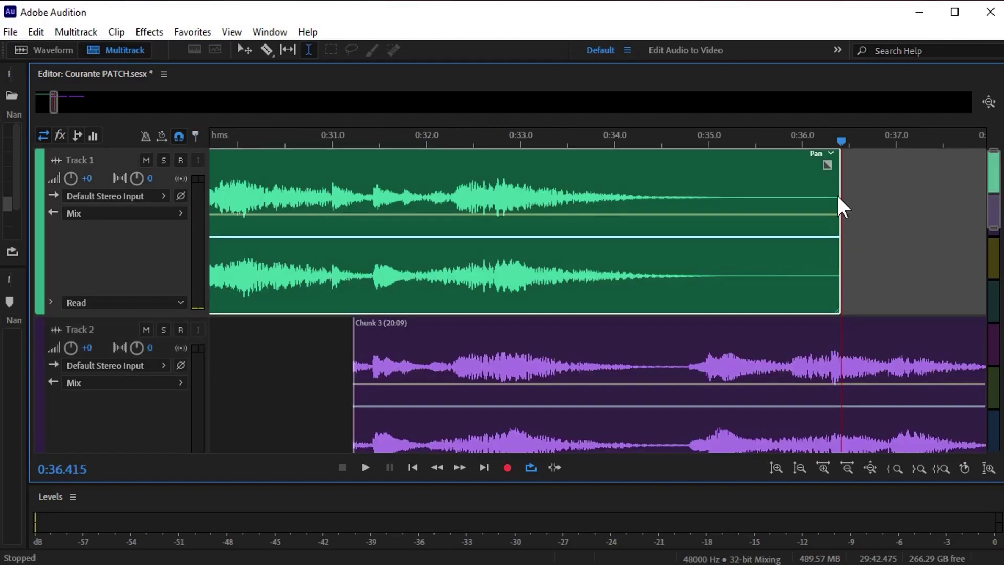
left_click_drag(839, 198, 824, 200)
left_click(907, 259)
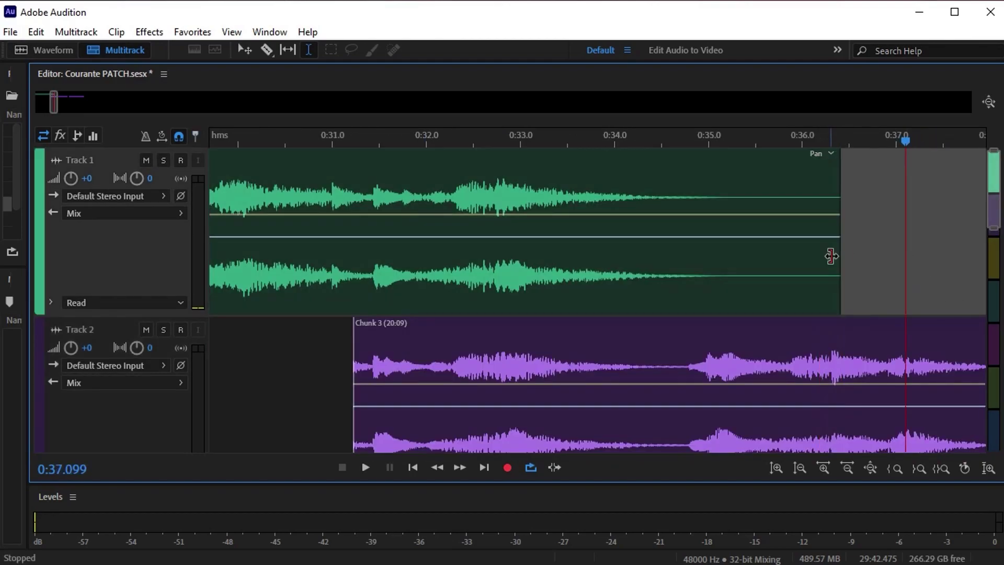
left_click_drag(839, 256, 383, 256)
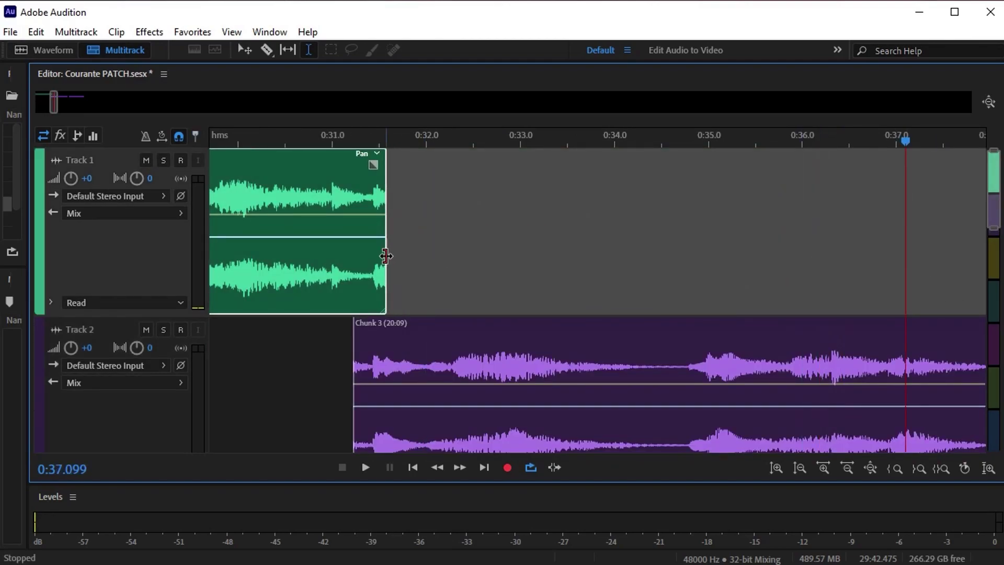
Trim the start of Chunk 3 further to about 0:31.42 and move the clip up to Track 1 to crossfade with Chunk2
scroll(383, 256, "up", 7)
left_click(416, 330)
key("alt+Up")
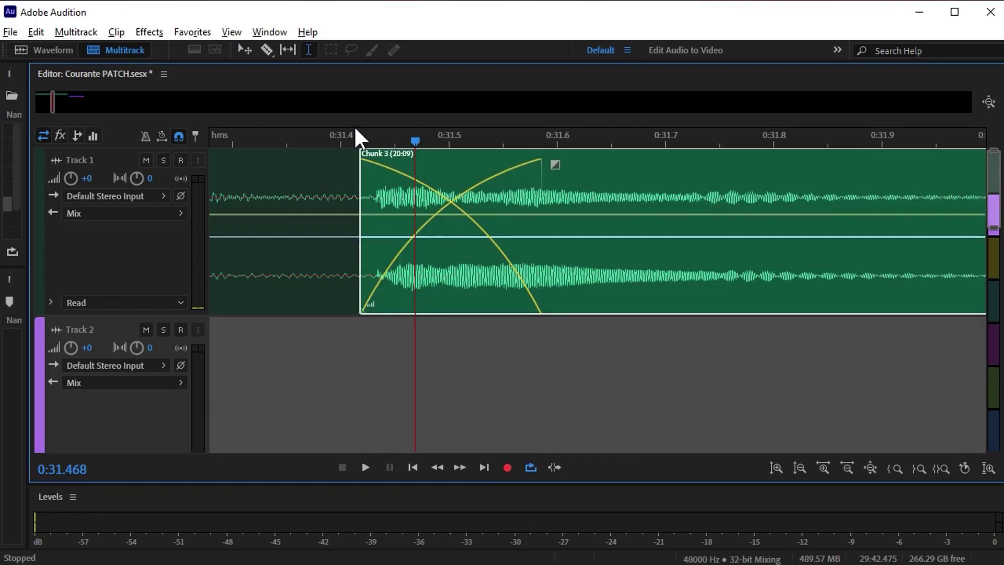
Select the range from about 0:29.9 to 0:33.3 around the Chunk2–Chunk 3 crossfade, play it, and clear the selection
scroll(336, 134, "down", 3)
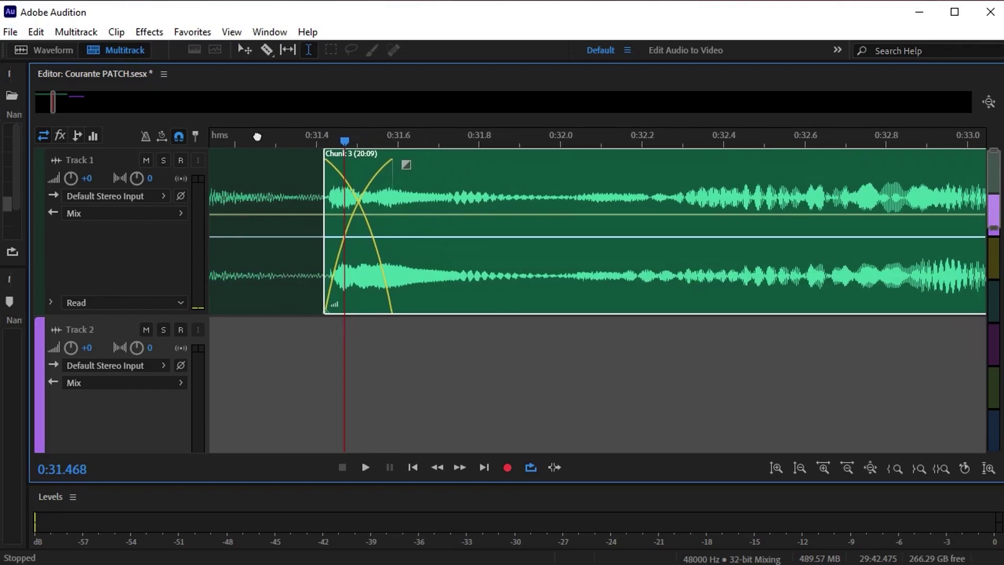
scroll(257, 136, "down", 3)
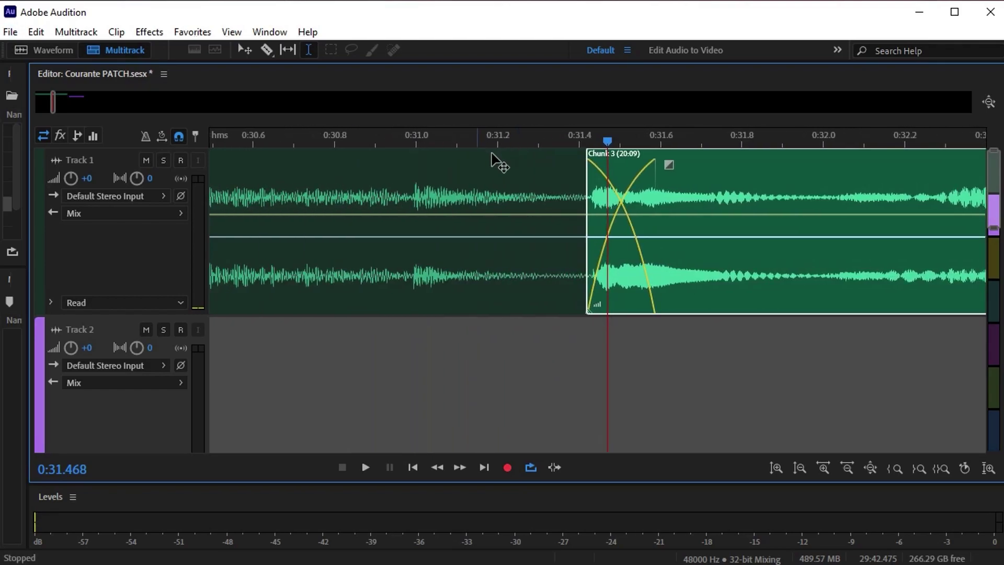
left_click(460, 235)
left_click_drag(407, 225, 931, 223)
key("space")
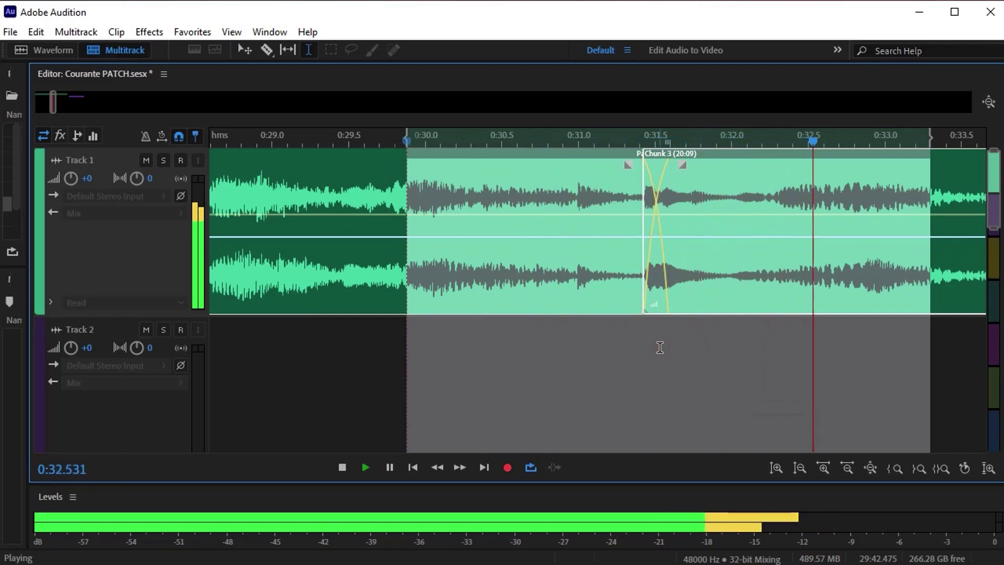
key("space")
left_click(685, 341)
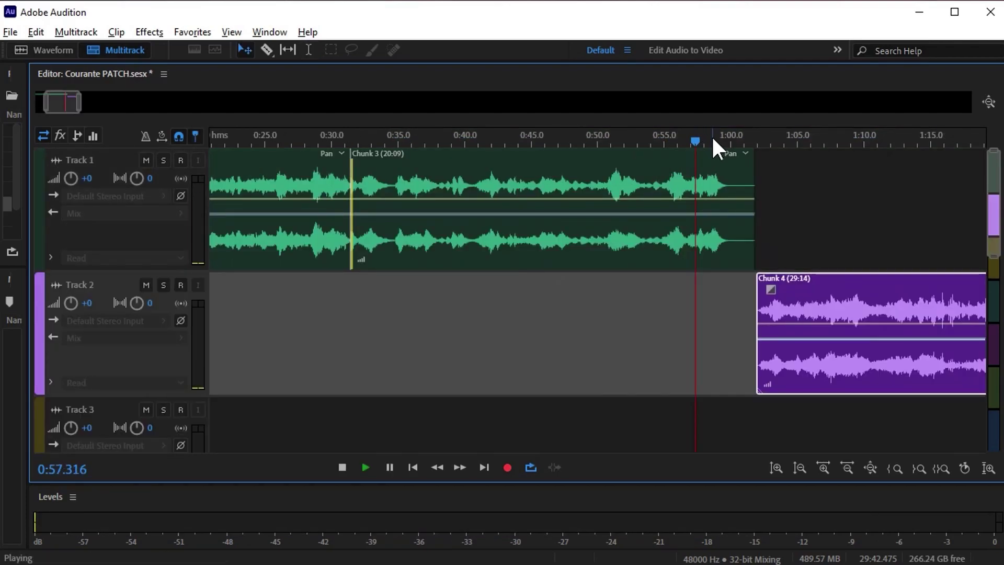
Play the last notes of Chunk 3 between about 0:55 and 0:59 to find a join point for Chunk 4
key("space")
left_click(528, 135)
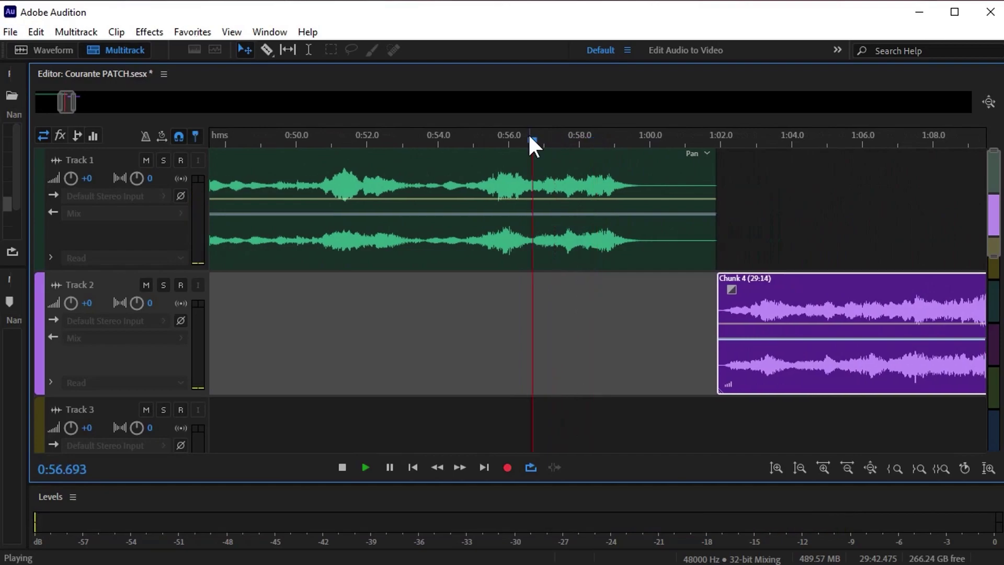
left_click(468, 137)
key("space")
key("space")
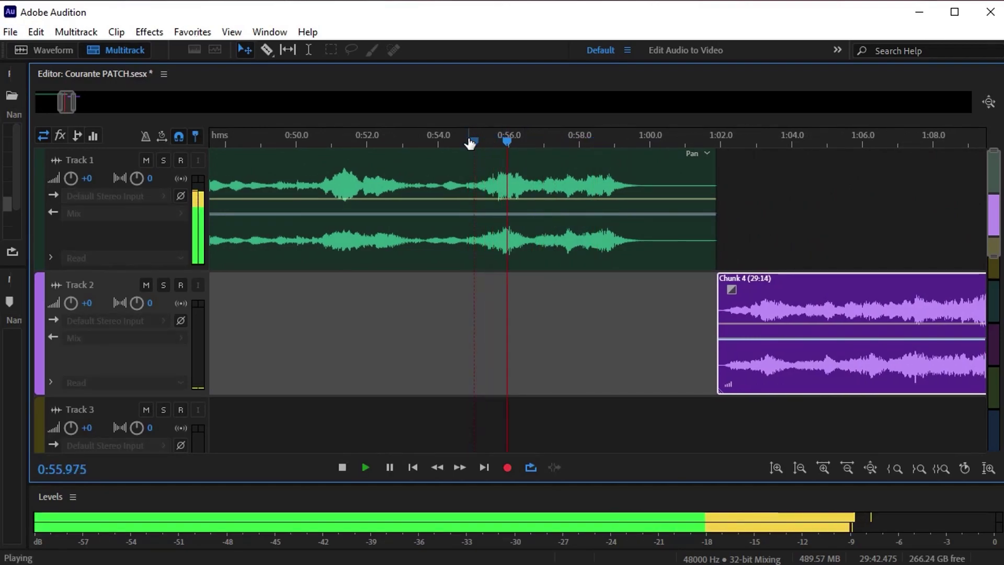
key("space")
left_click(566, 140)
key("space")
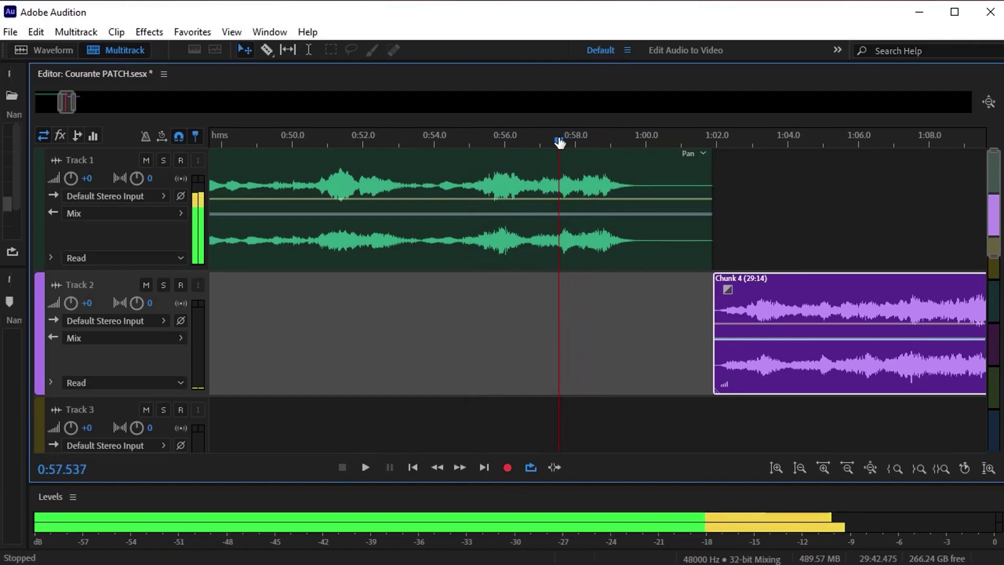
left_click(563, 141)
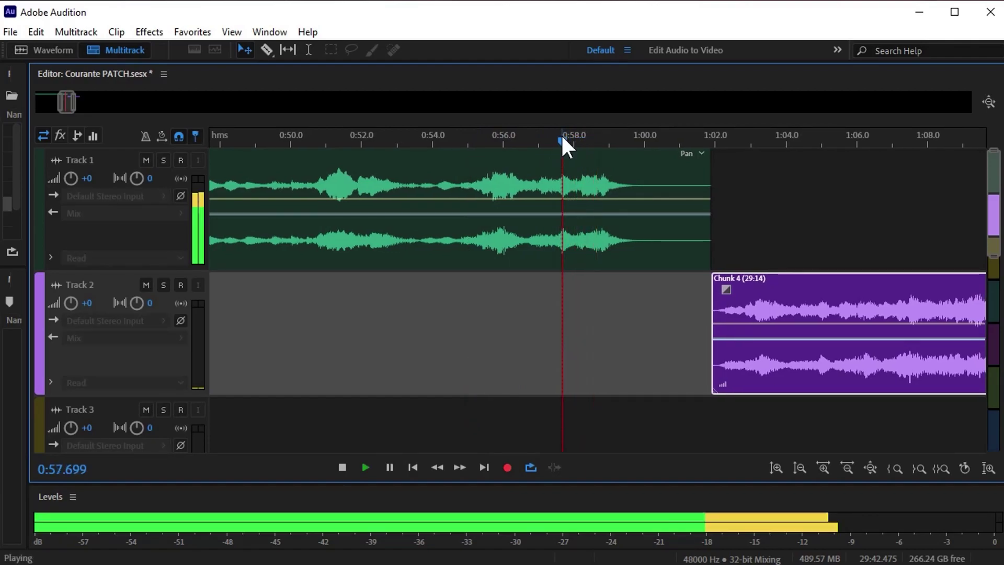
key("space")
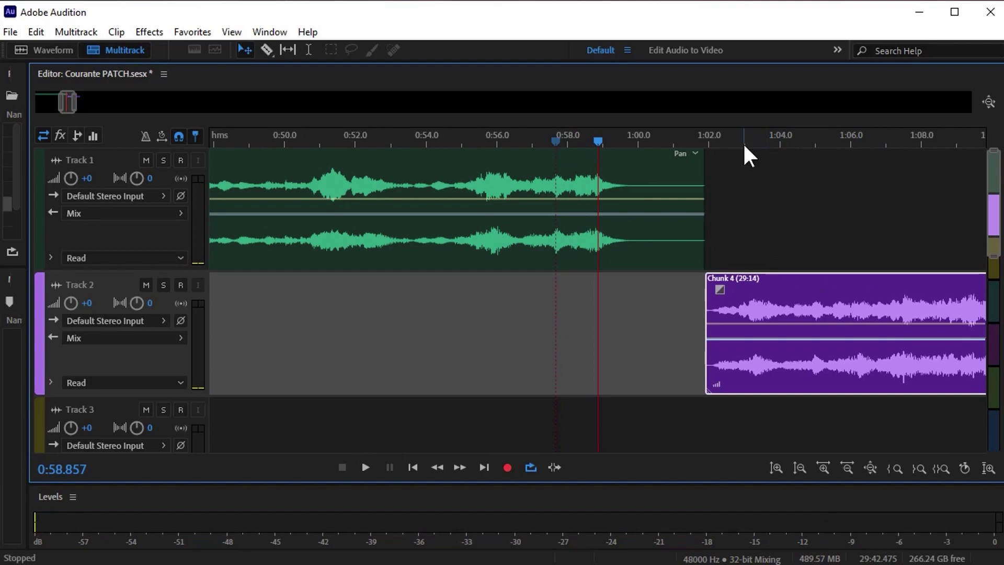
Play the opening of Chunk 4 from about 1:03 to find the note that matches the end of Chunk 3
left_click(744, 146)
key("space")
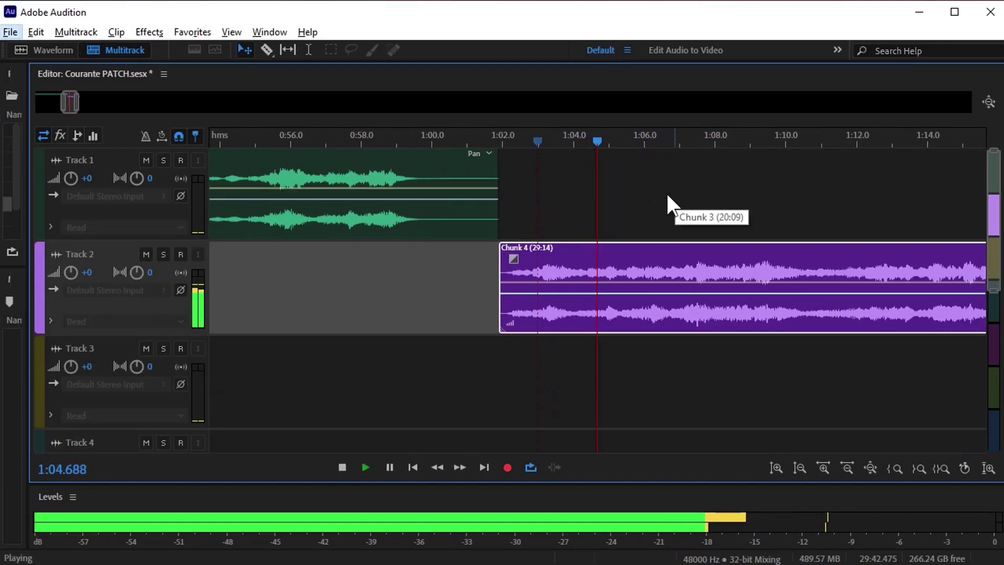
key("space")
left_click(579, 235)
key("space")
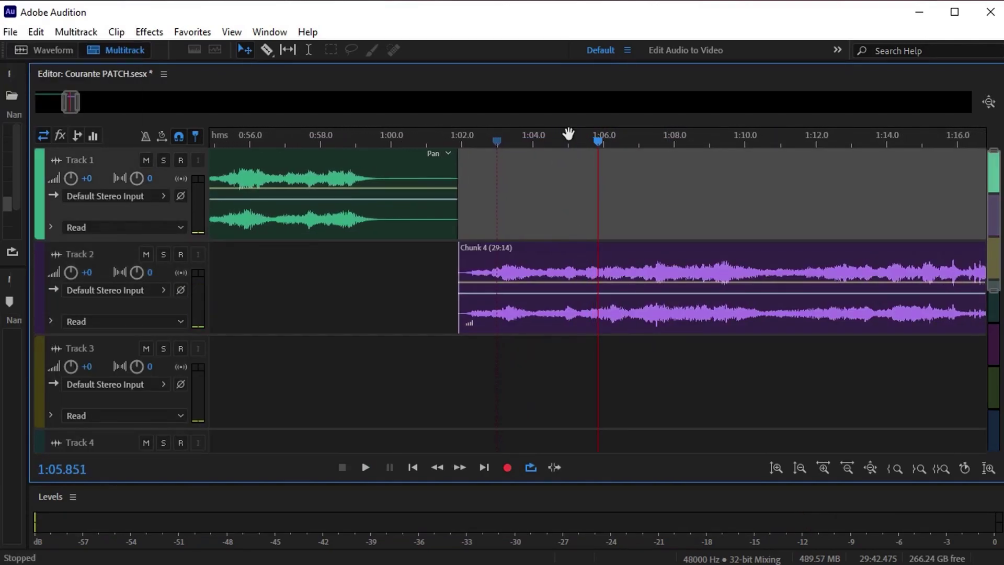
Trim the start of Chunk 4 to just before the note at about 1:04.94 and slide it earlier to about 0:58.8 on Track 2
left_click(566, 137)
left_click(460, 267)
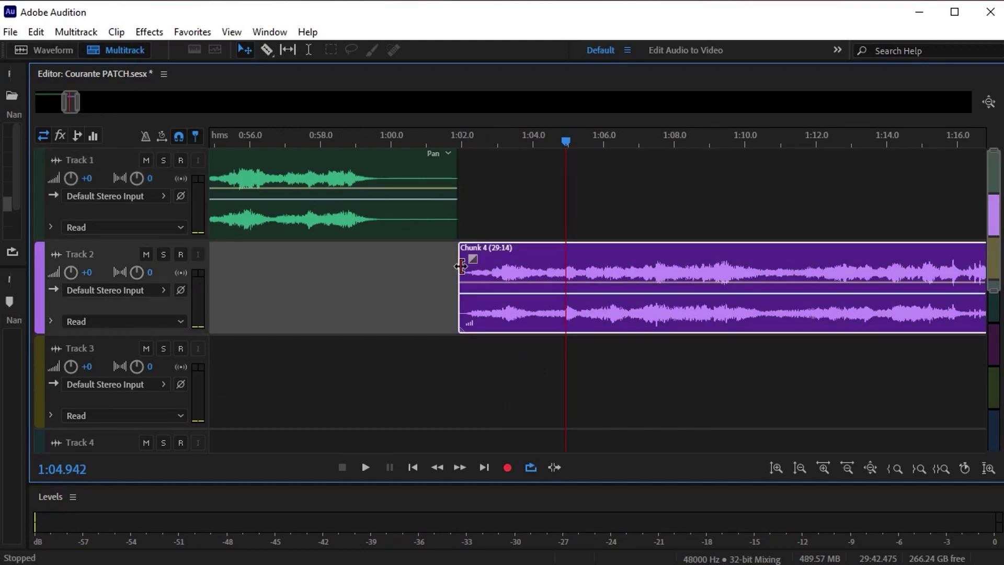
left_click_drag(461, 267, 350, 264)
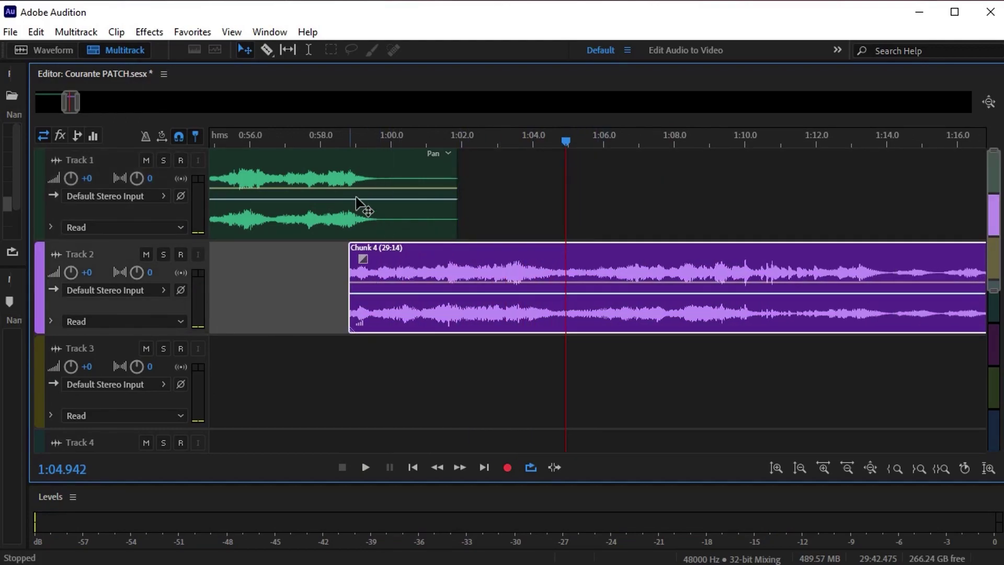
Replay the end of Chunk 3 from about 0:57.5 to pinpoint the note attack for the join
left_click(317, 137)
scroll(309, 135, "up", 3)
left_click(272, 137)
key("space")
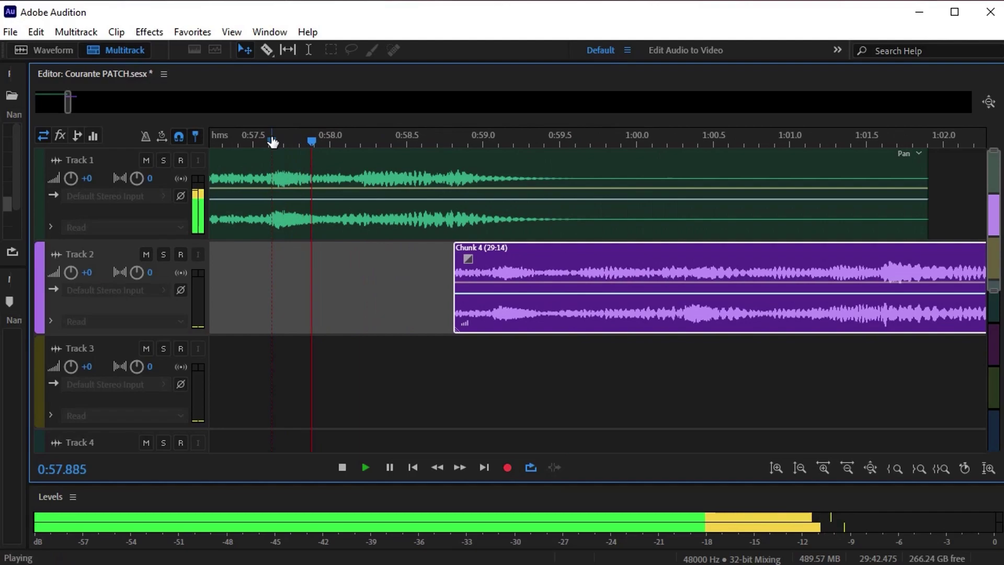
key("space")
left_click(251, 143)
key("space")
key("space")
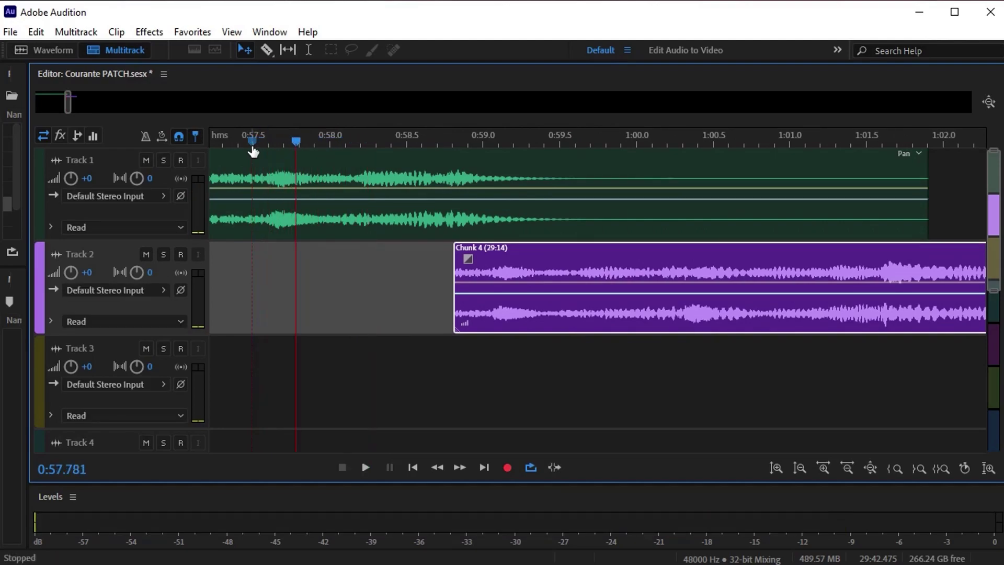
Set the playhead on Chunk 3's note attack at about 0:57.60 and slide Chunk 4 earlier until its matching attack lines up
left_click(271, 137)
left_click_drag(271, 140, 269, 141)
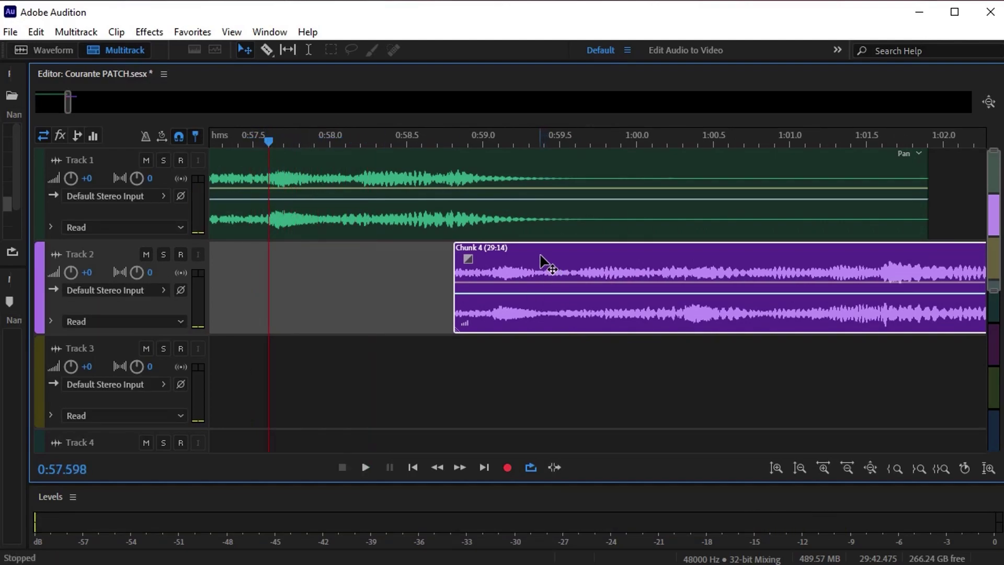
left_click_drag(543, 262, 320, 259)
scroll(270, 171, "up", 2)
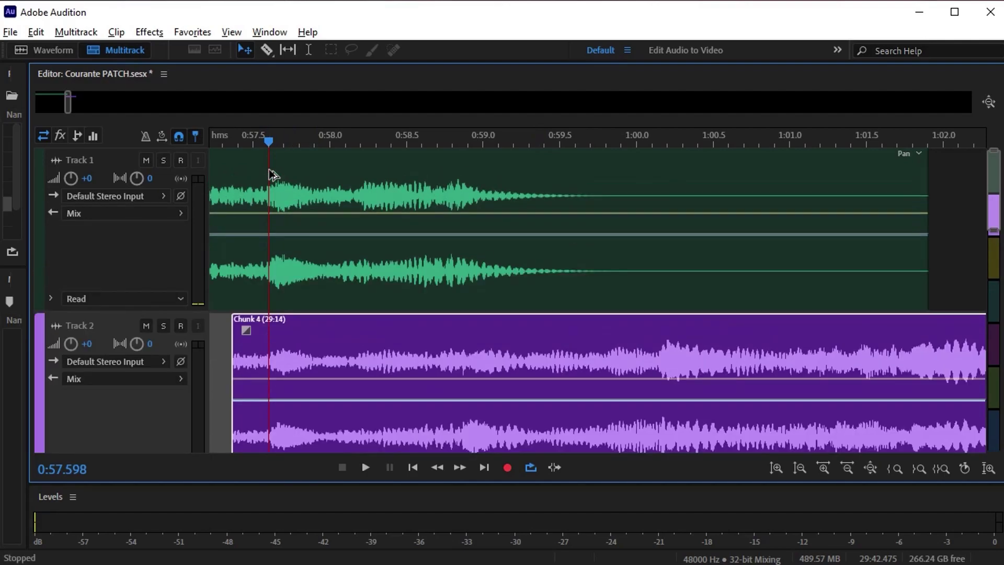
Trim the start of Chunk 4 to about 0:57.55, just before the aligned note attack
left_click(250, 137)
scroll(235, 133, "up", 2)
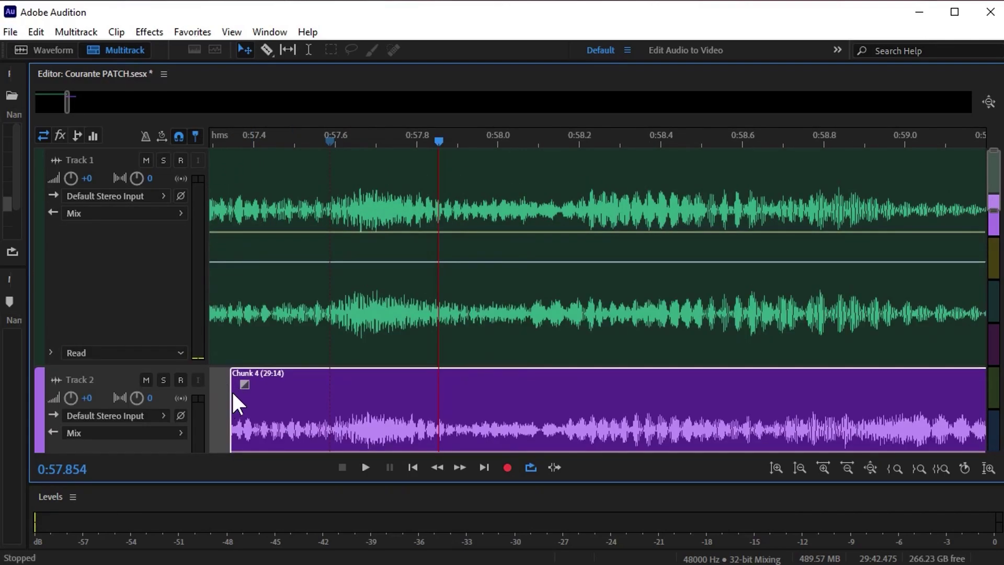
left_click_drag(231, 392, 315, 392)
scroll(615, 139, "down", 1)
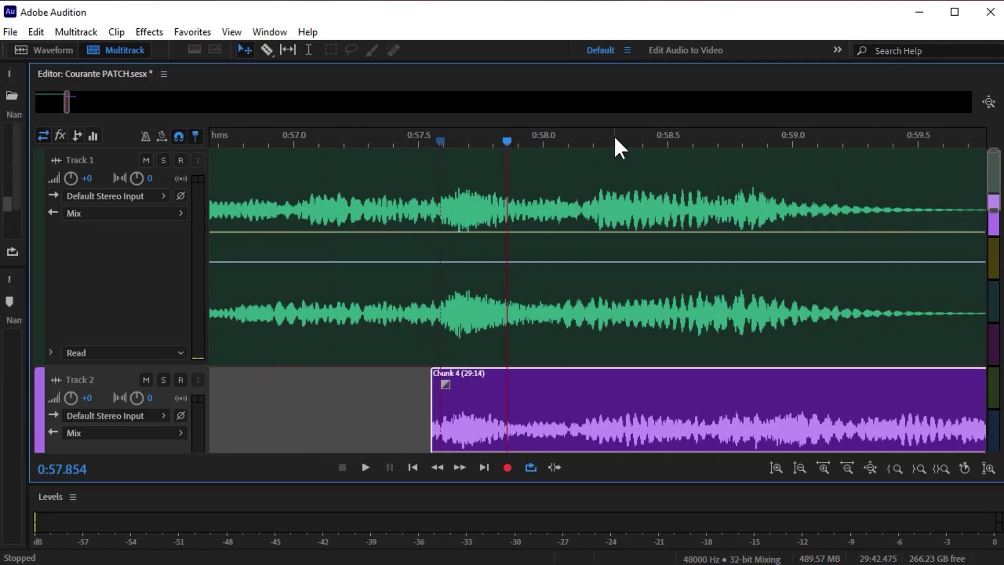
Trim the end of Chunk 3 on Track 1 to about 0:57.60, just past Chunk 4's start
scroll(615, 139, "down", 3)
left_click_drag(828, 186, 596, 192)
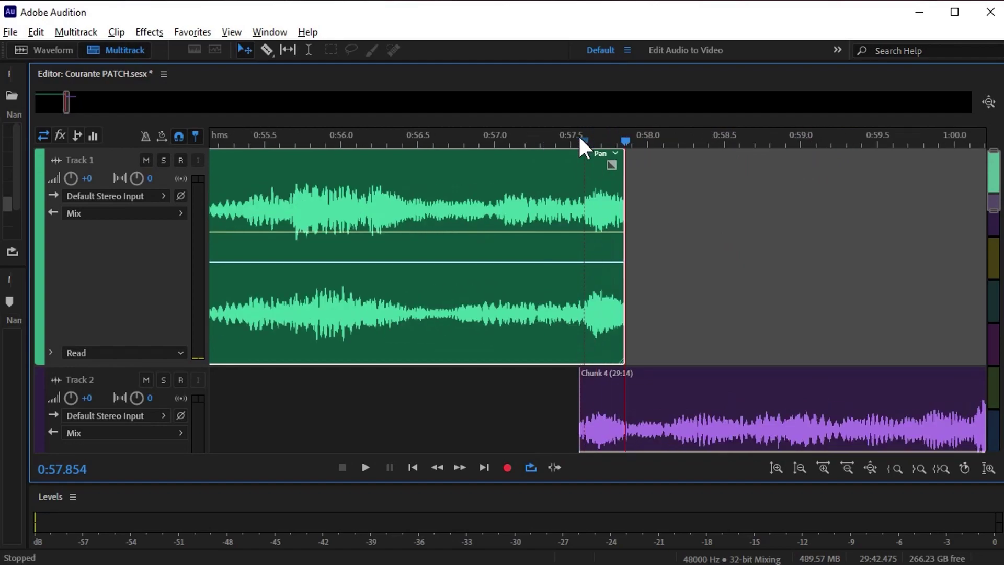
scroll(579, 135, "up", 5)
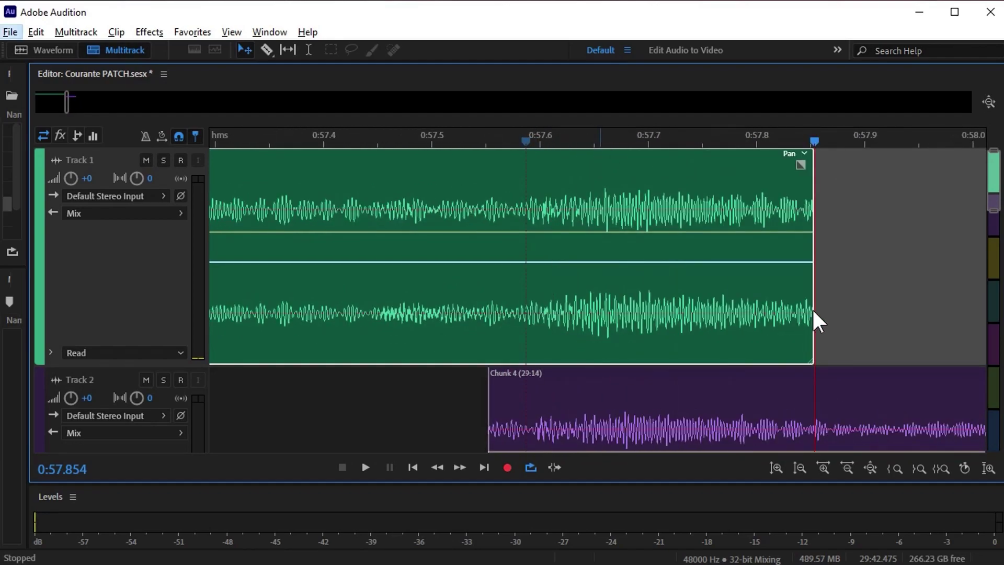
left_click_drag(813, 311, 539, 293)
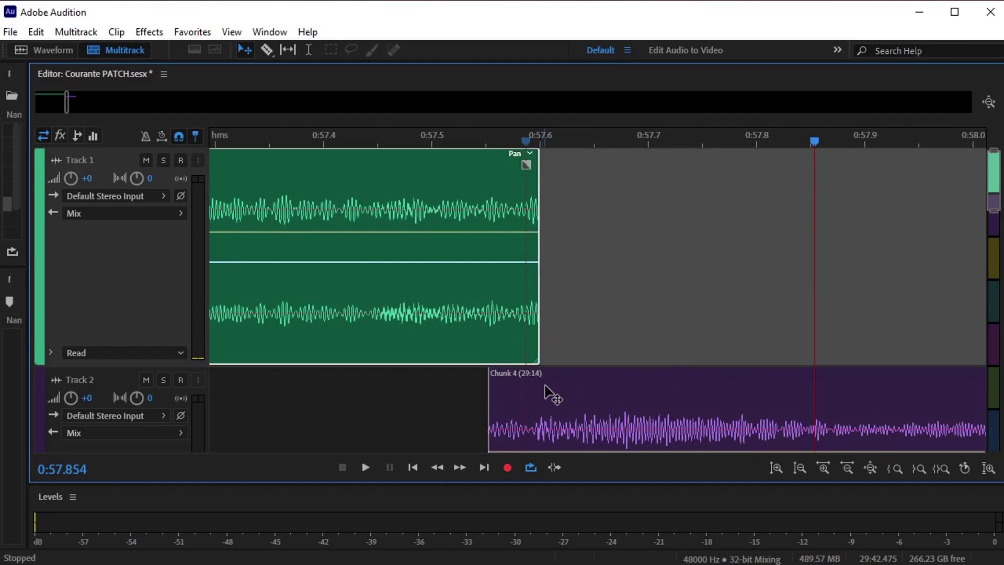
Move Chunk 4 straight up from Track 2 to Track 1 so it crossfades with the end of Chunk 3
left_click(546, 387)
key("alt+Up")
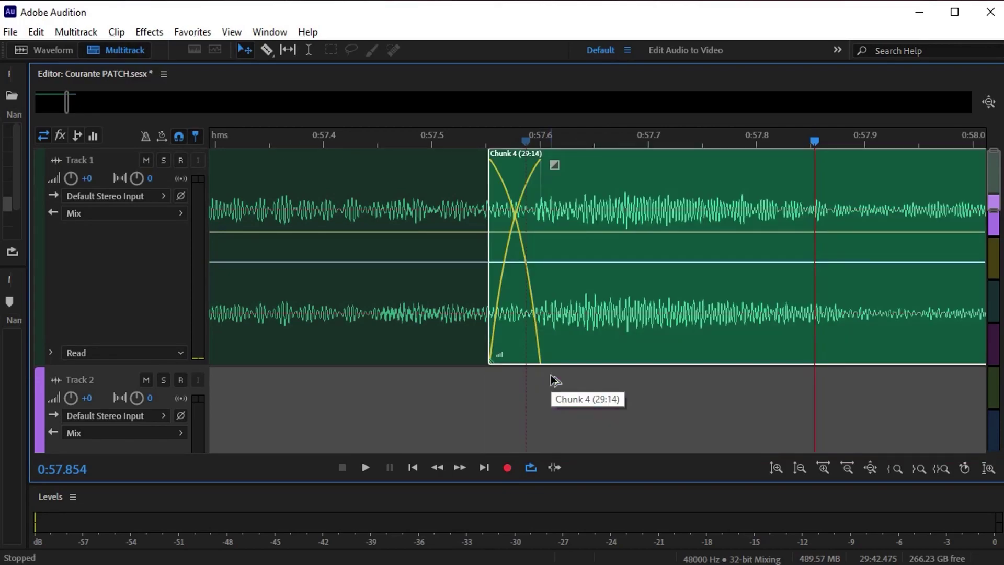
left_click(505, 395)
scroll(451, 140, "down", 5)
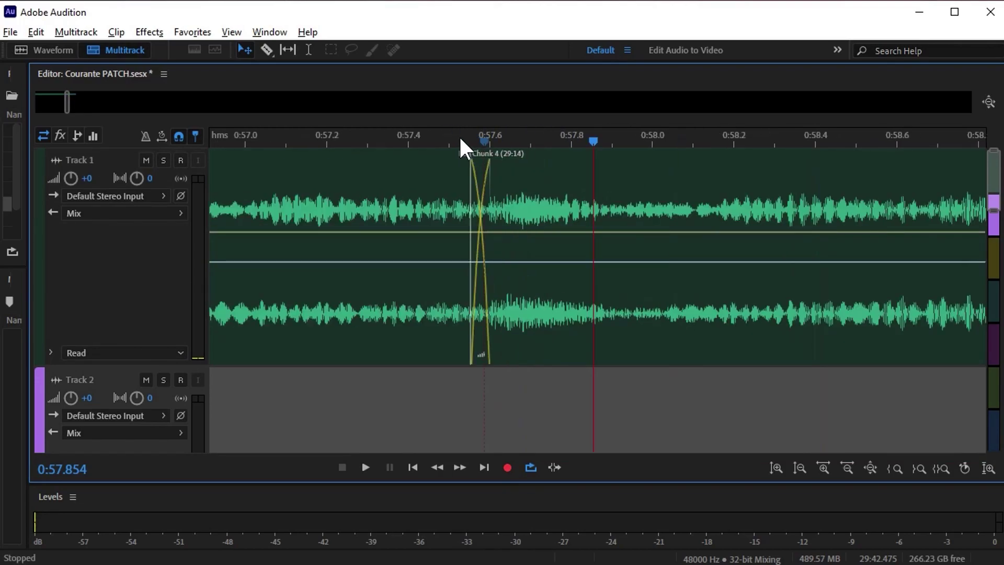
Play time selections across the Chunk 3 to Chunk 4 crossfade, including about 0:56.0 to 0:59.1, to check the join
left_click(391, 211)
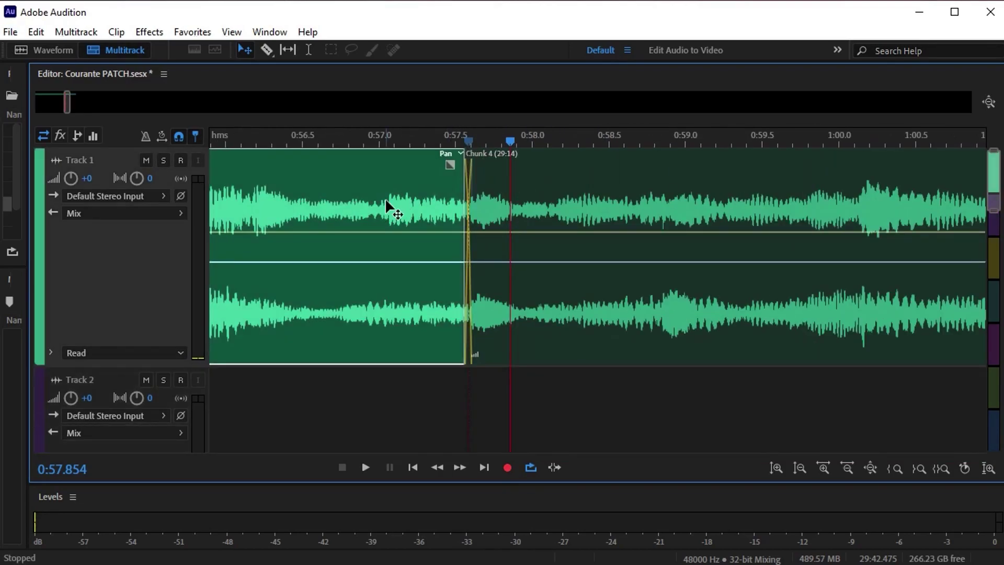
left_click(309, 50)
left_click_drag(380, 204, 628, 220)
key("space")
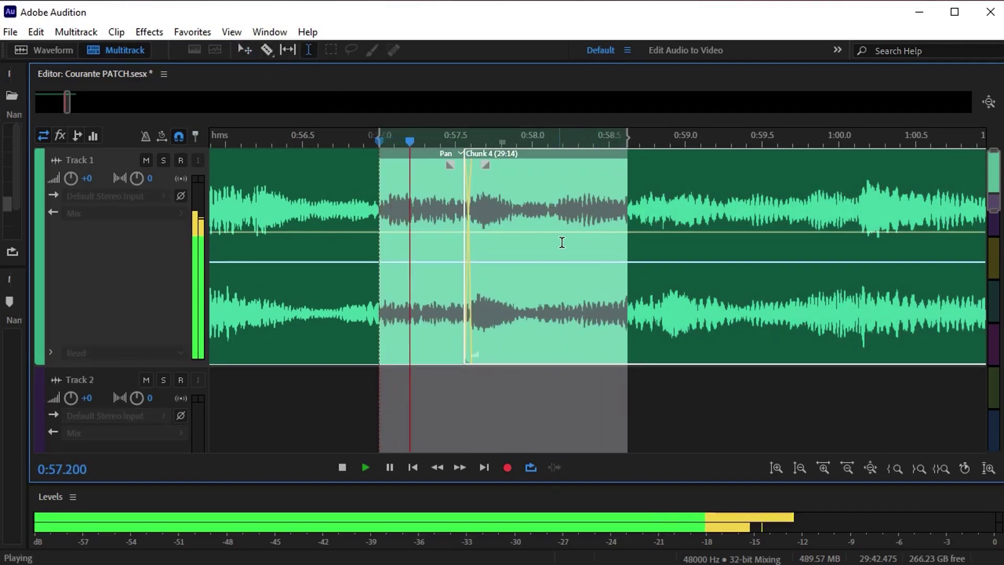
key("space")
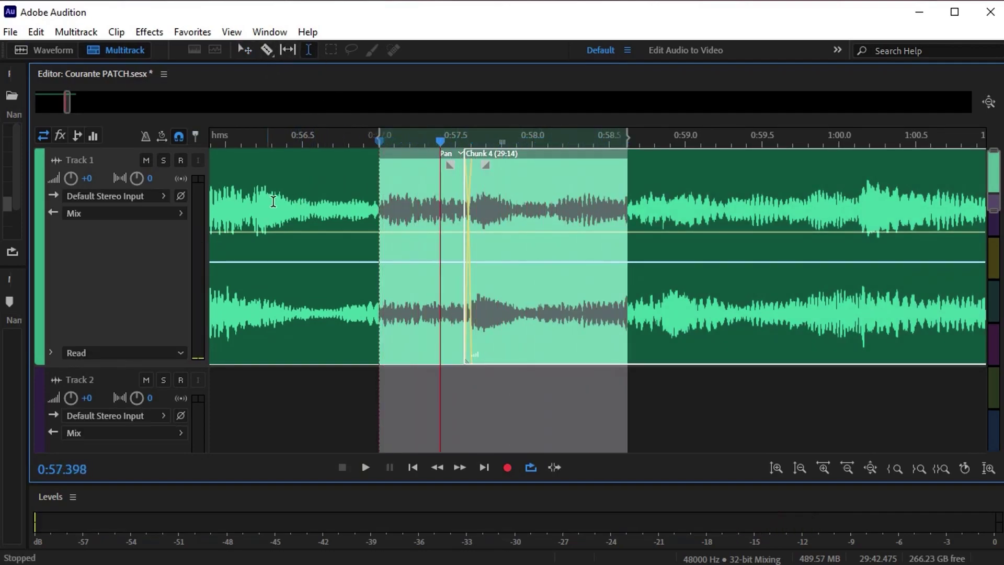
left_click_drag(225, 203, 696, 241)
key("space")
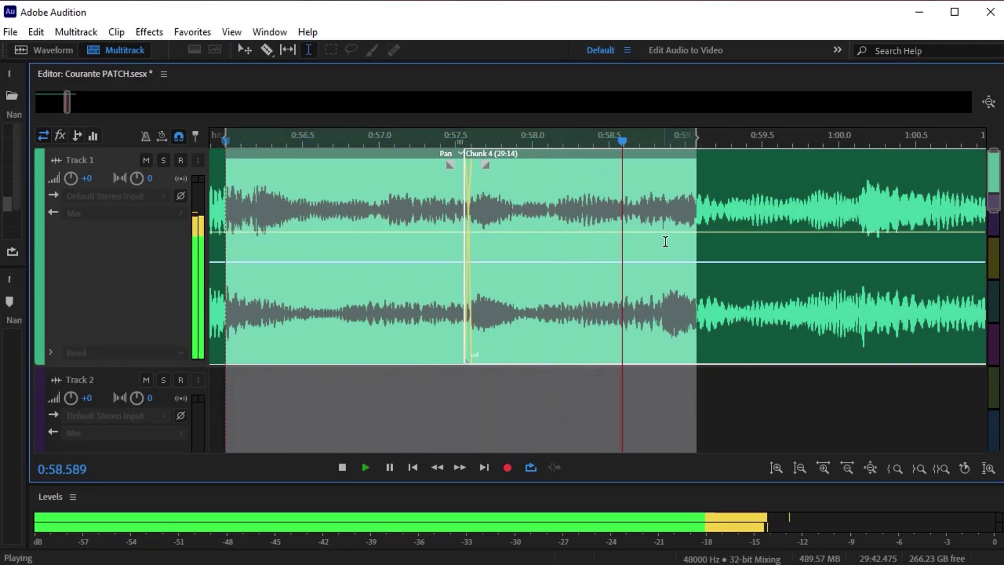
key("space")
left_click(711, 374)
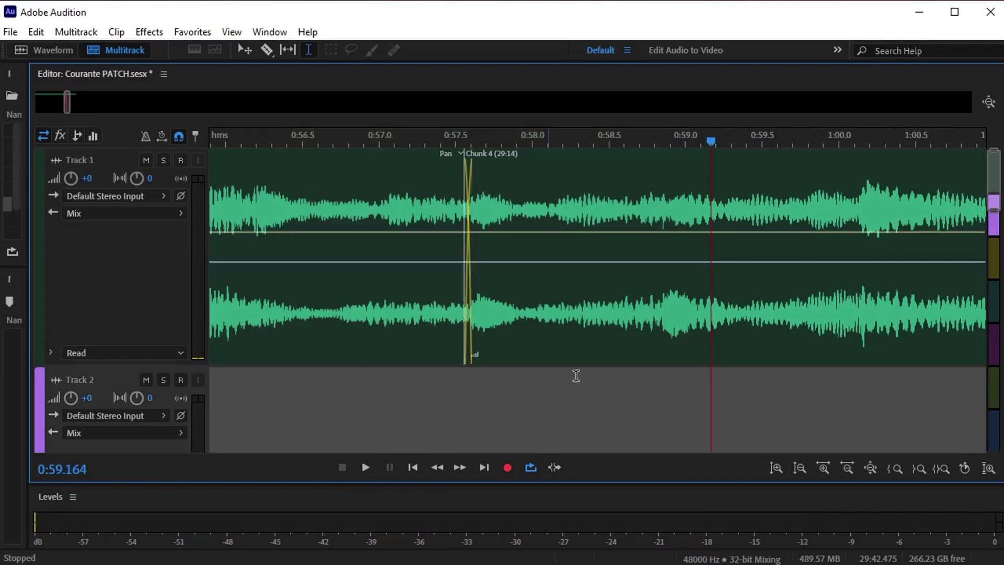
Select all four chunks on Track 1 and shorten the time selection to end with Chunk 4 at about 1:18
scroll(343, 142, "down", 10)
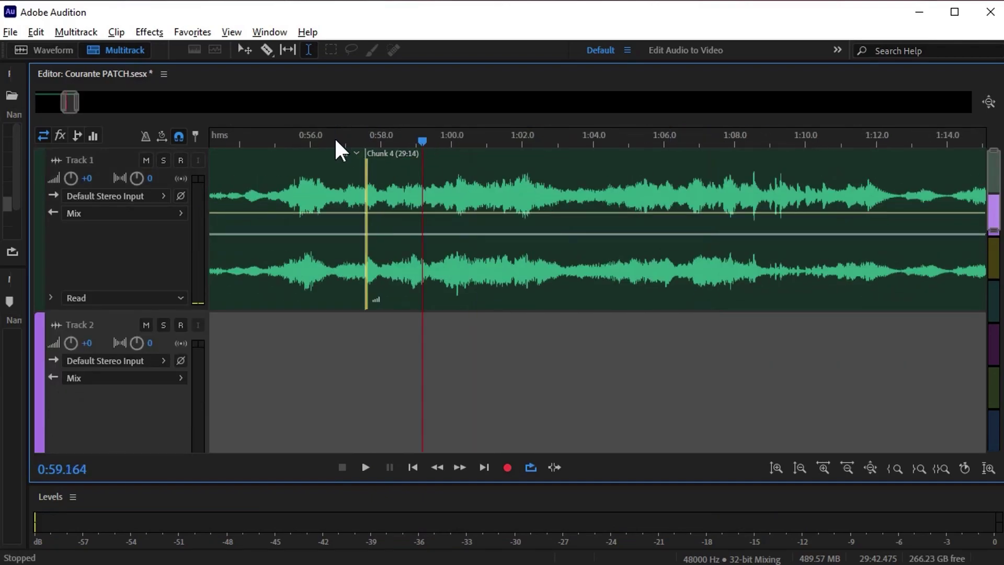
scroll(245, 147, "up", 3)
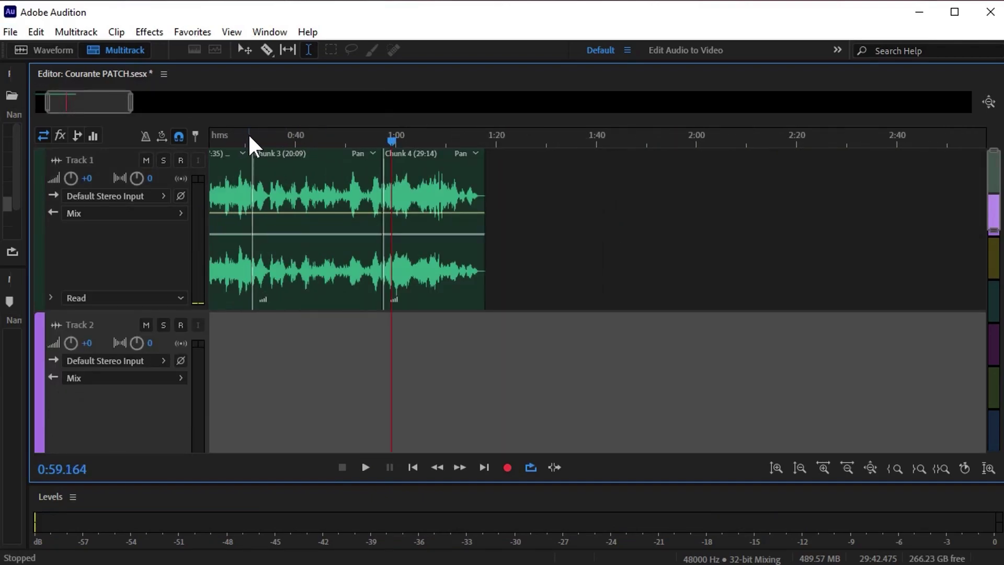
left_click_drag(282, 139, 699, 127)
scroll(363, 137, "up", 3)
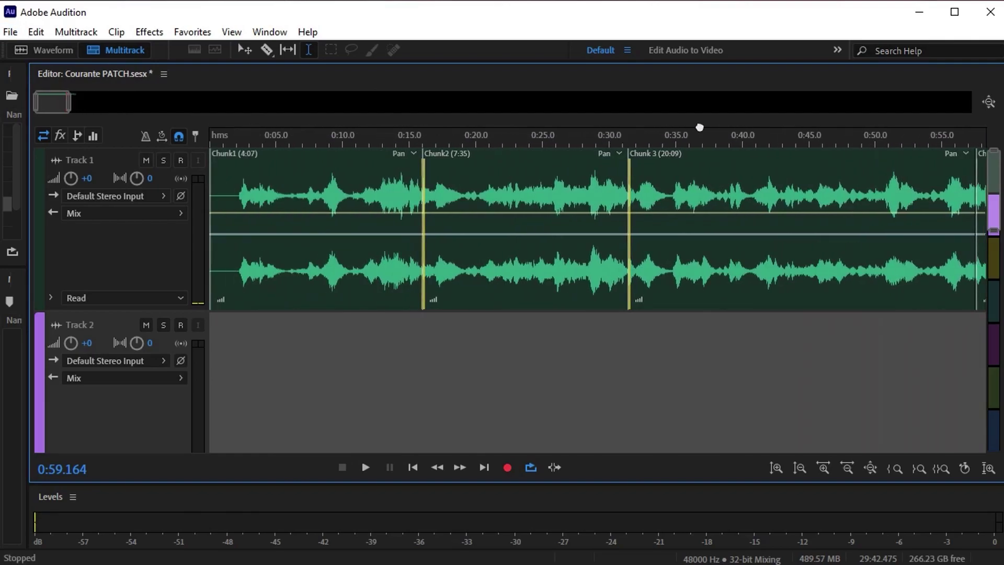
scroll(680, 142, "down", 2)
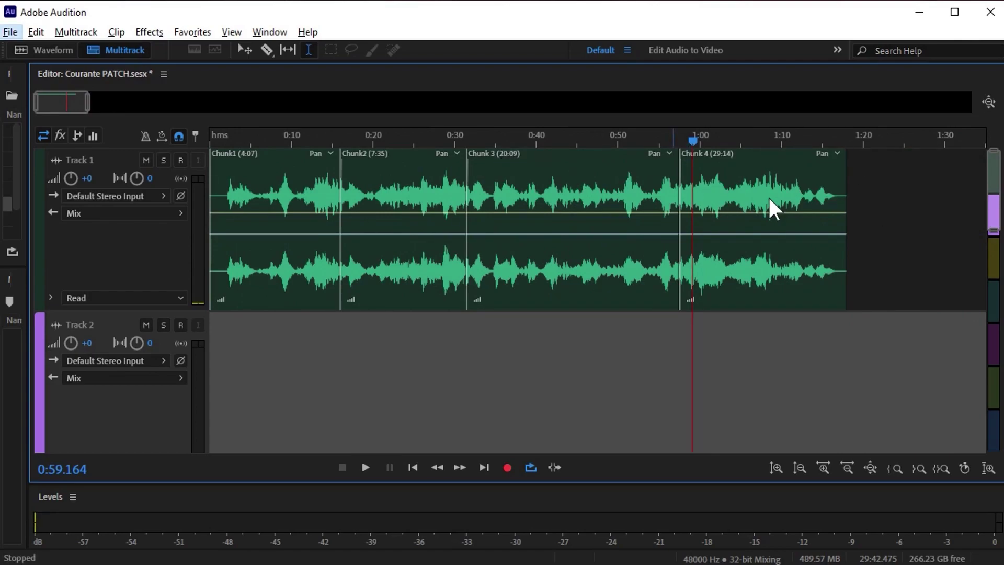
key("ctrl+a")
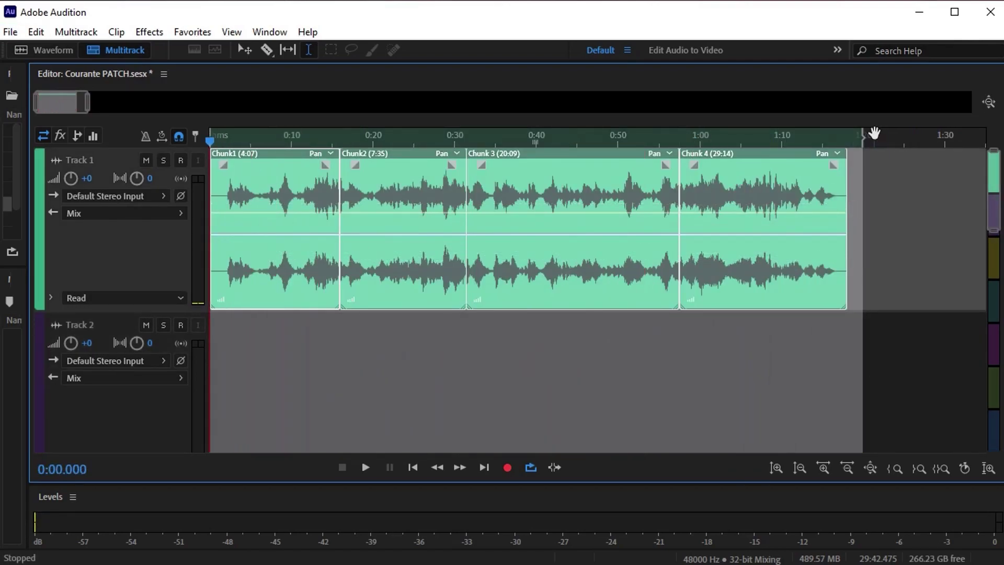
left_click_drag(864, 136, 848, 138)
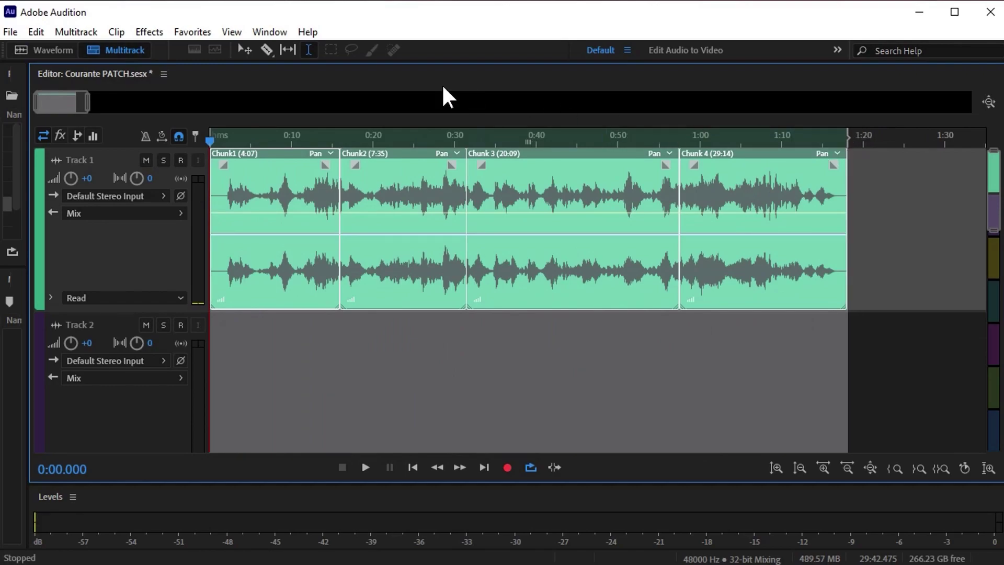
Start a multitrack mixdown export of the current time selection
left_click(7, 32)
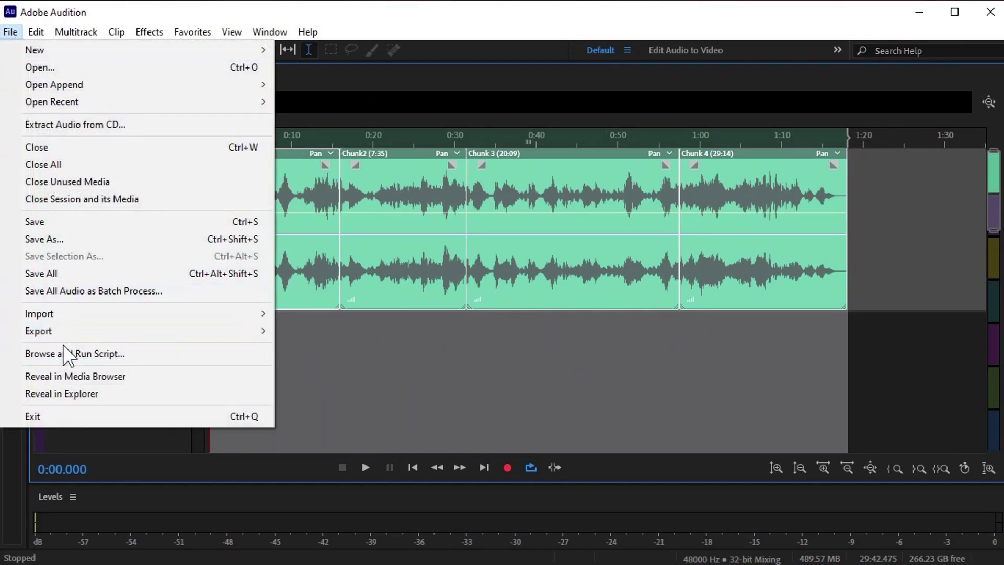
mouse_move(82, 329)
mouse_move(356, 404)
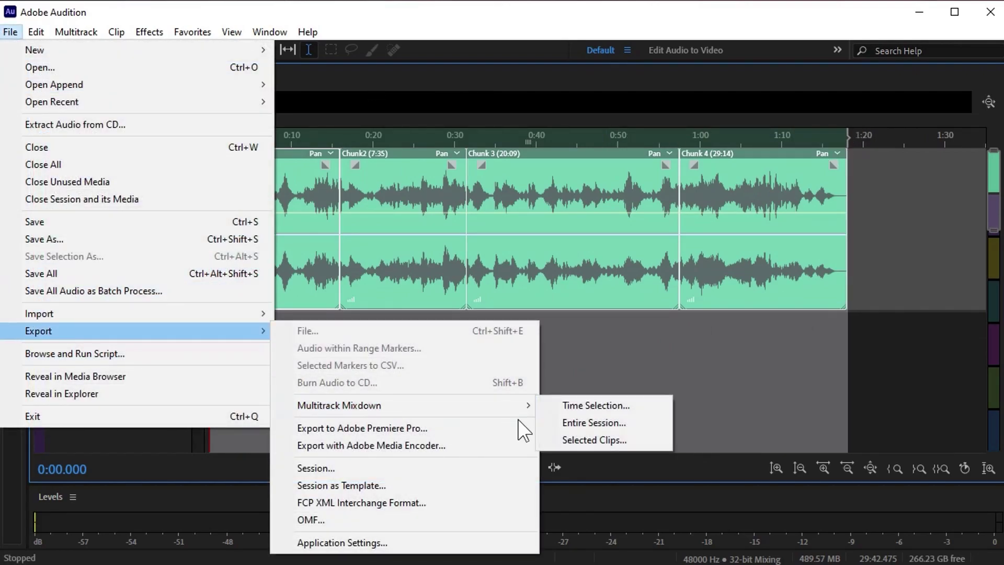
left_click(585, 405)
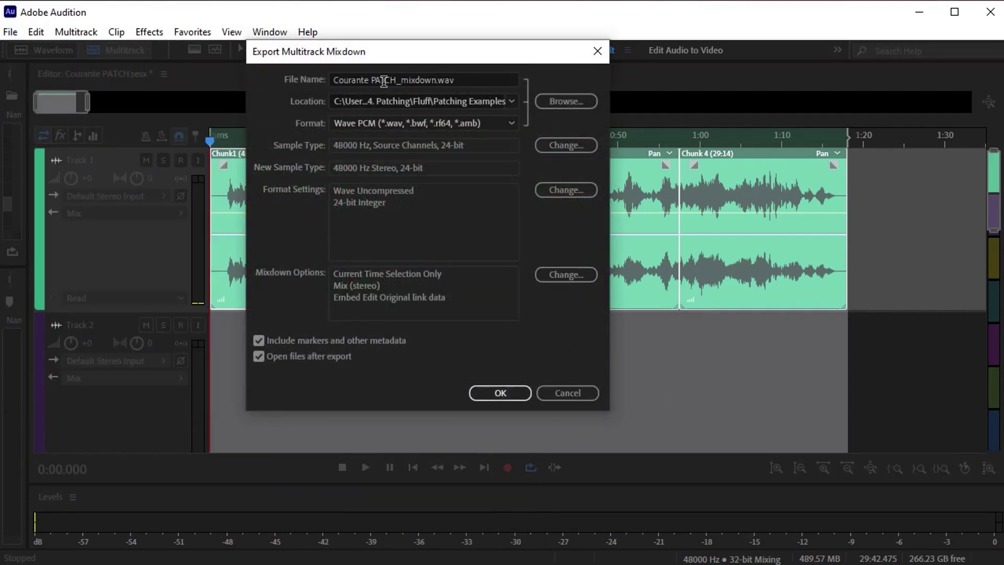
Browse for the mixdown's save location, going up from Patching Examples to the 4. Patching folder
left_click(548, 98)
left_click(76, 80)
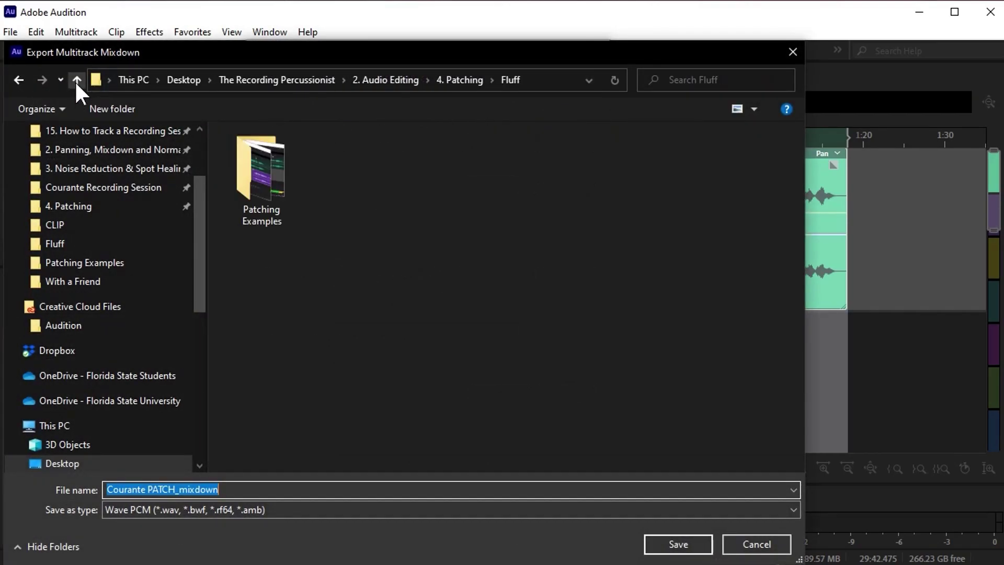
left_click(76, 80)
scroll(117, 195, "up", 1)
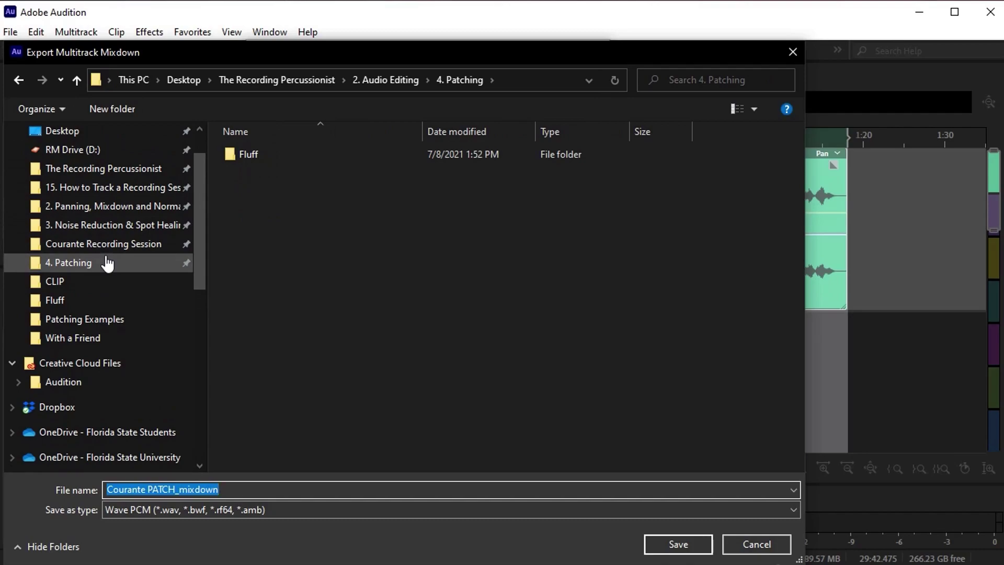